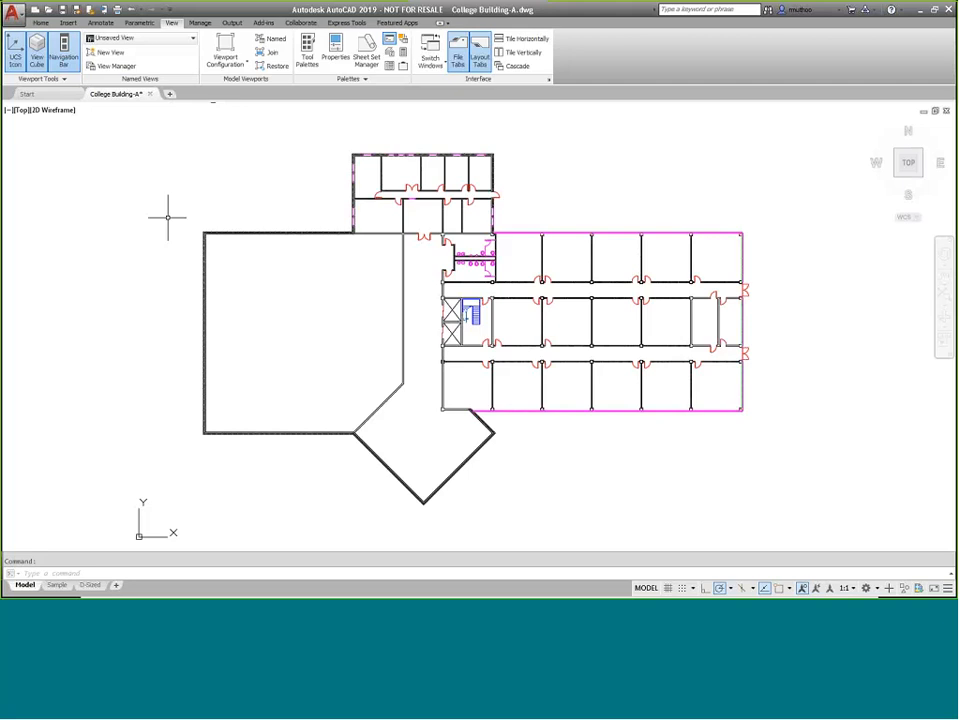
click(111, 53)
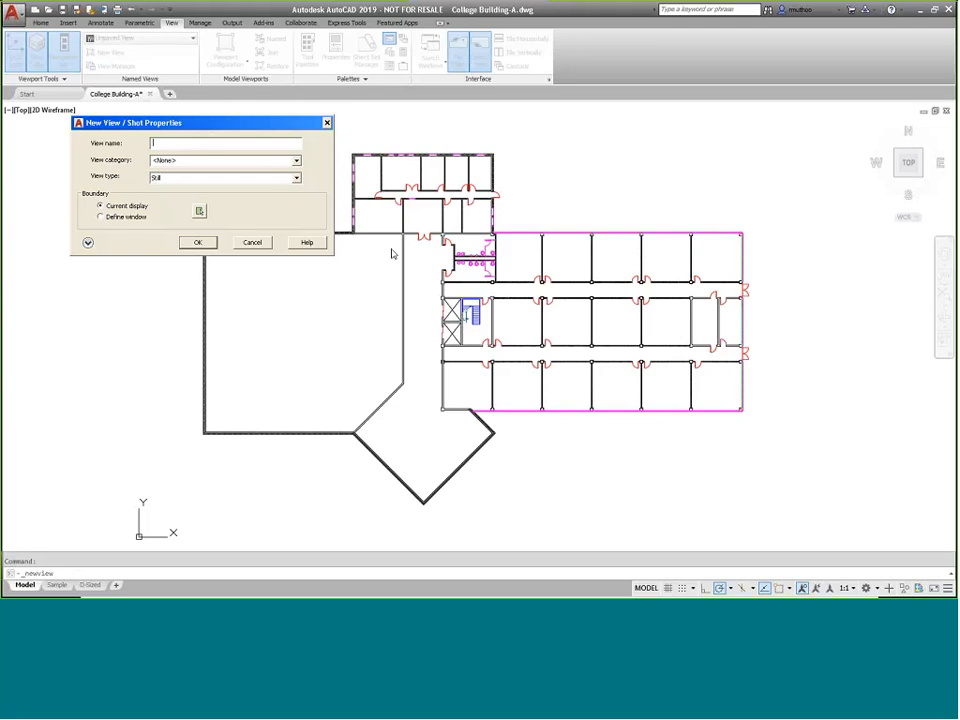
text(Toilets)
click(119, 218)
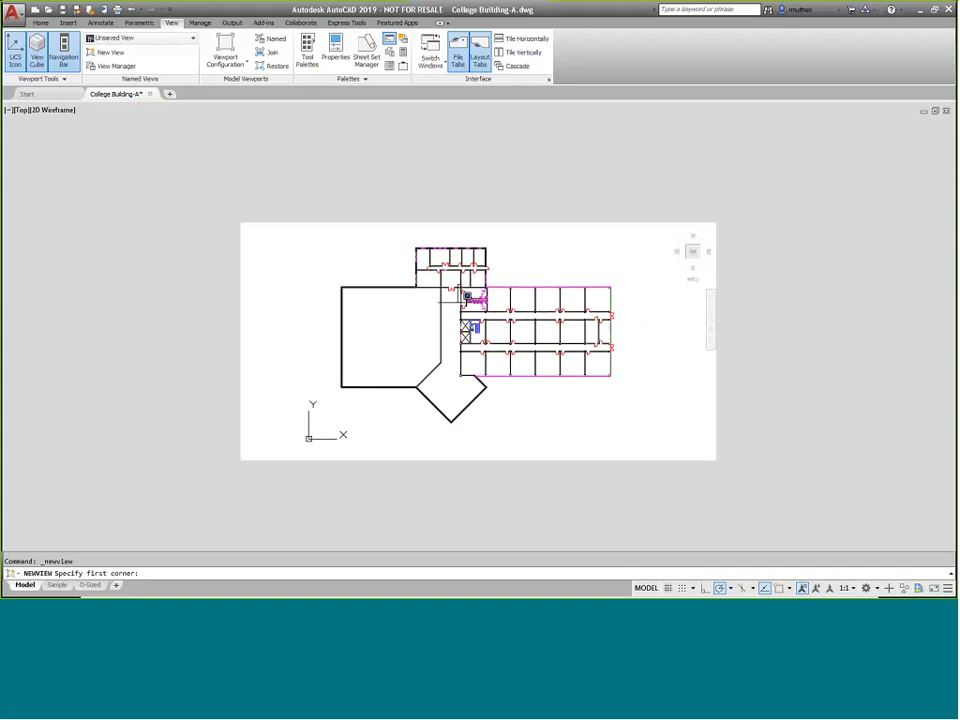
click(476, 299)
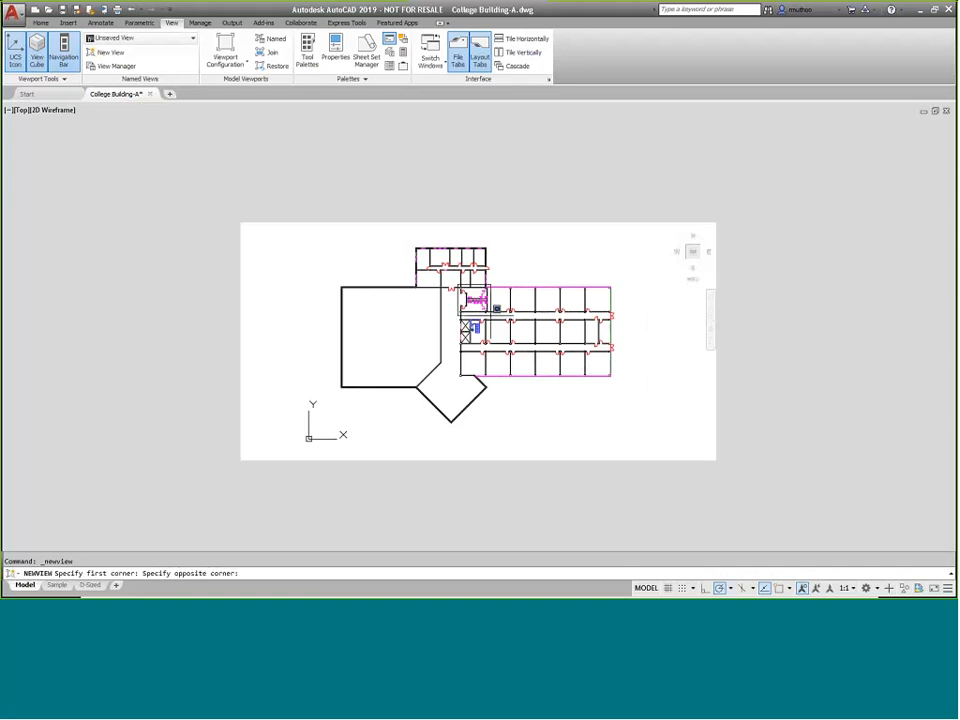
click(490, 312)
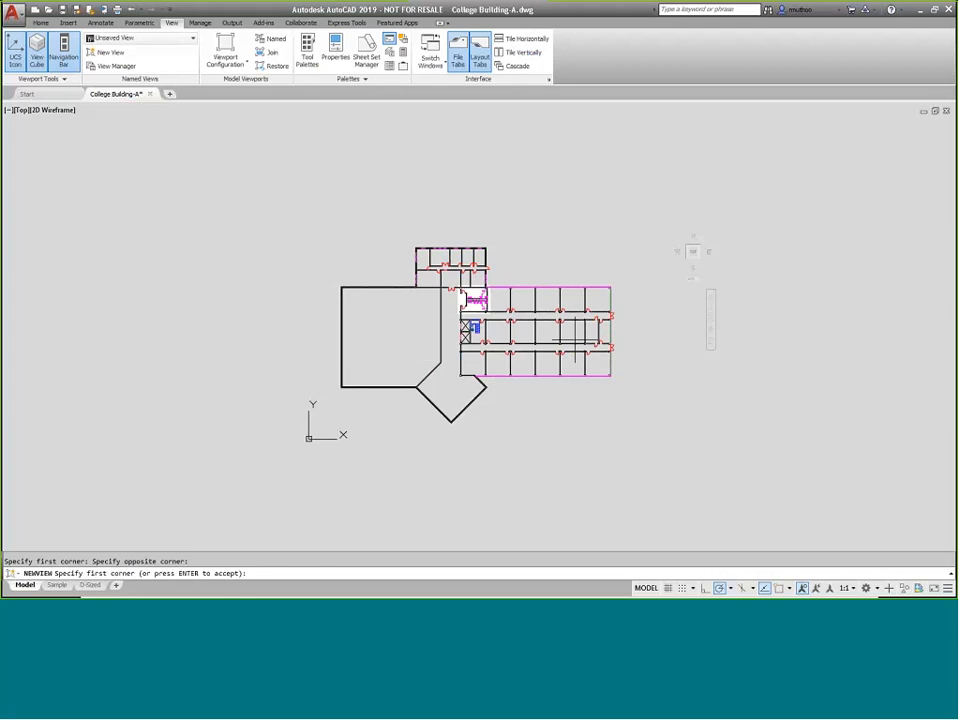
key(Return)
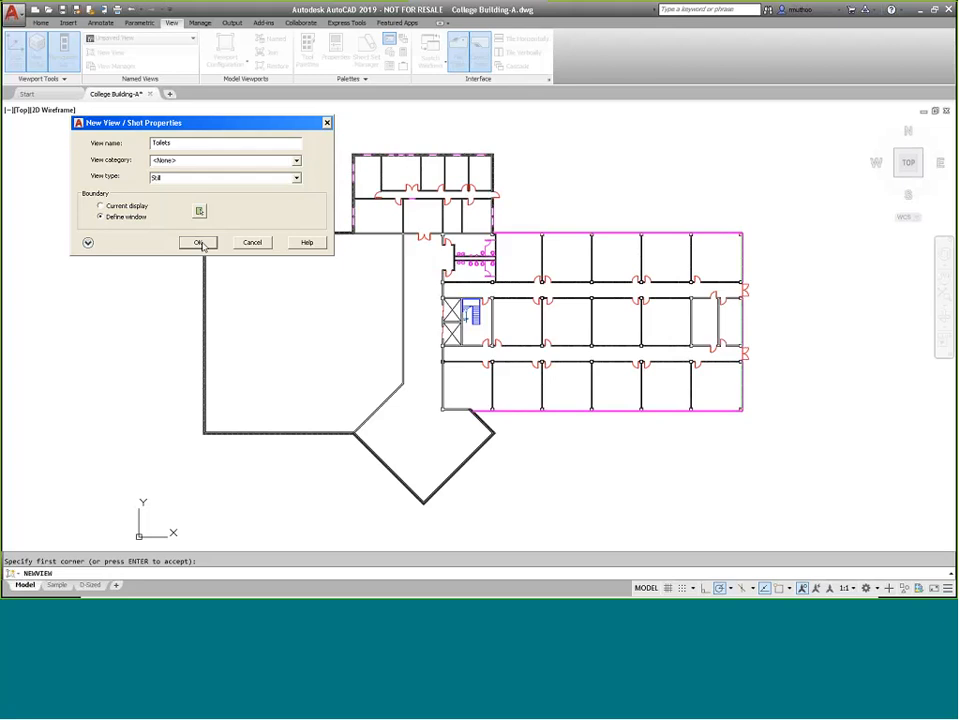
click(253, 243)
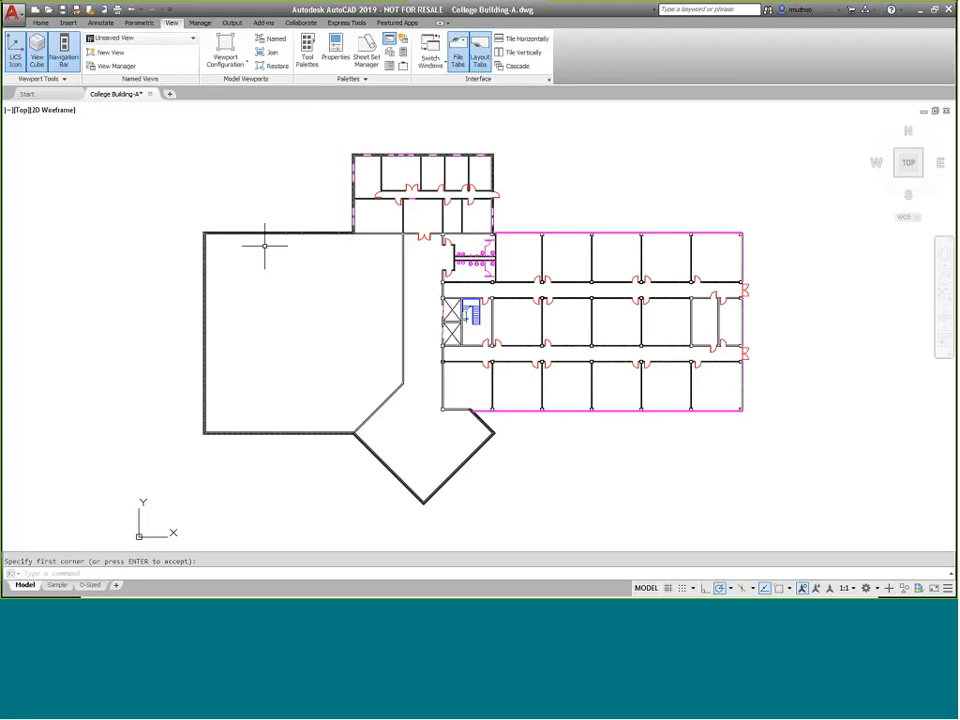
Open the D-Sized layout and check which named views are available to insert, then return to model space
click(91, 586)
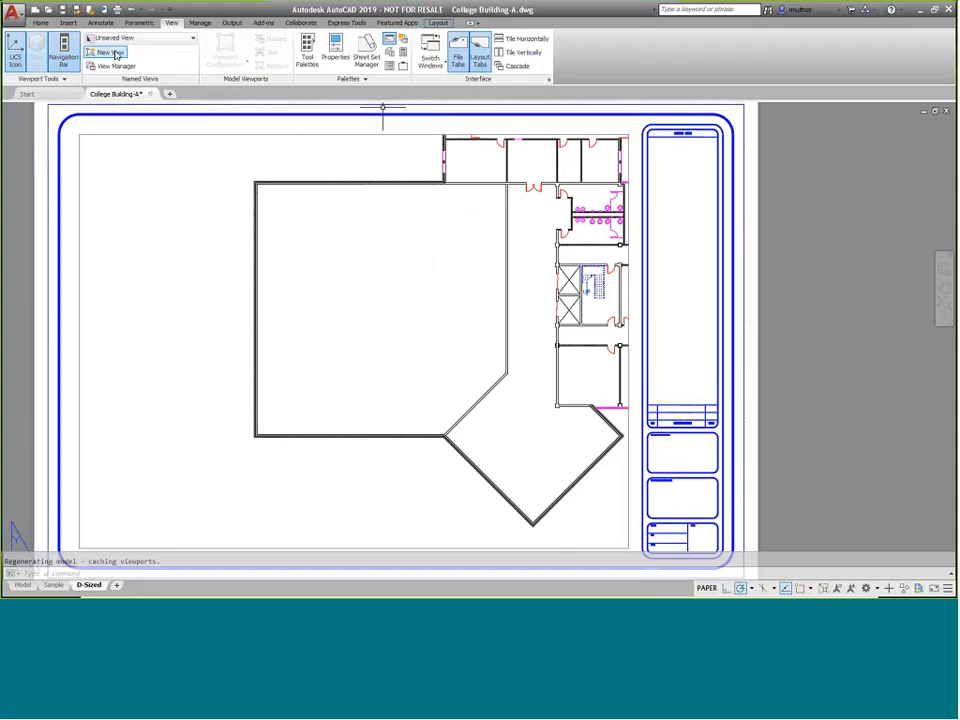
click(192, 42)
click(193, 41)
click(440, 24)
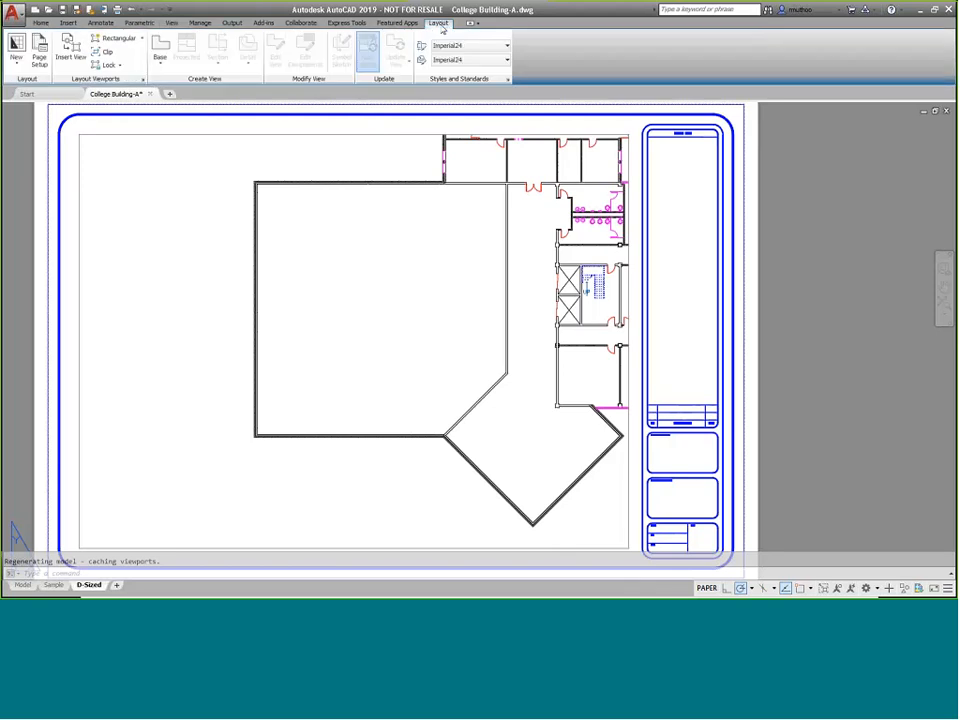
click(70, 58)
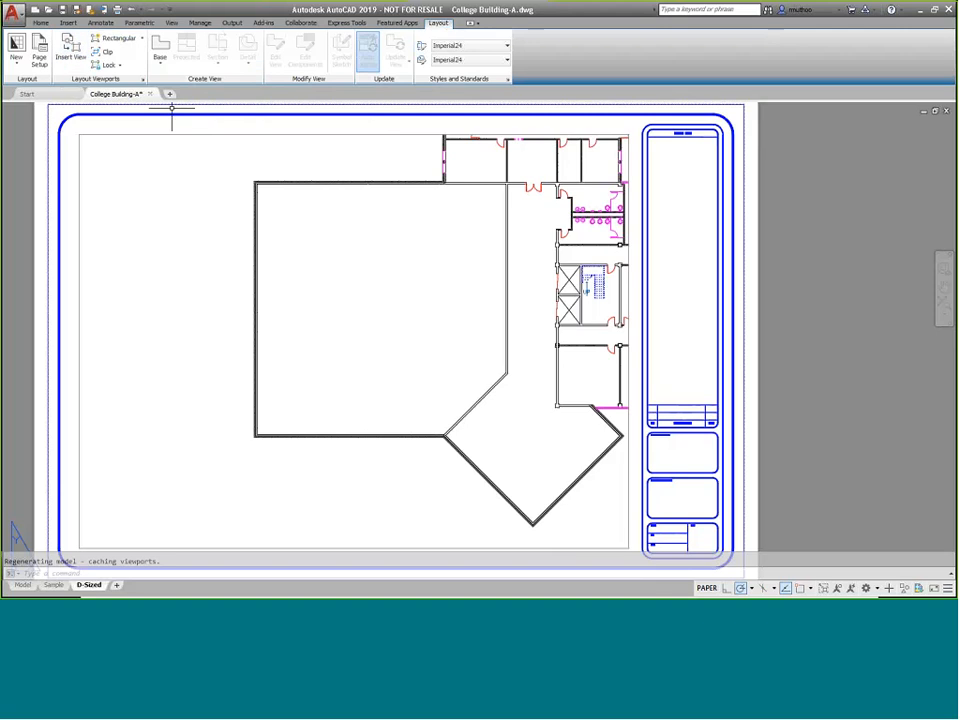
click(24, 587)
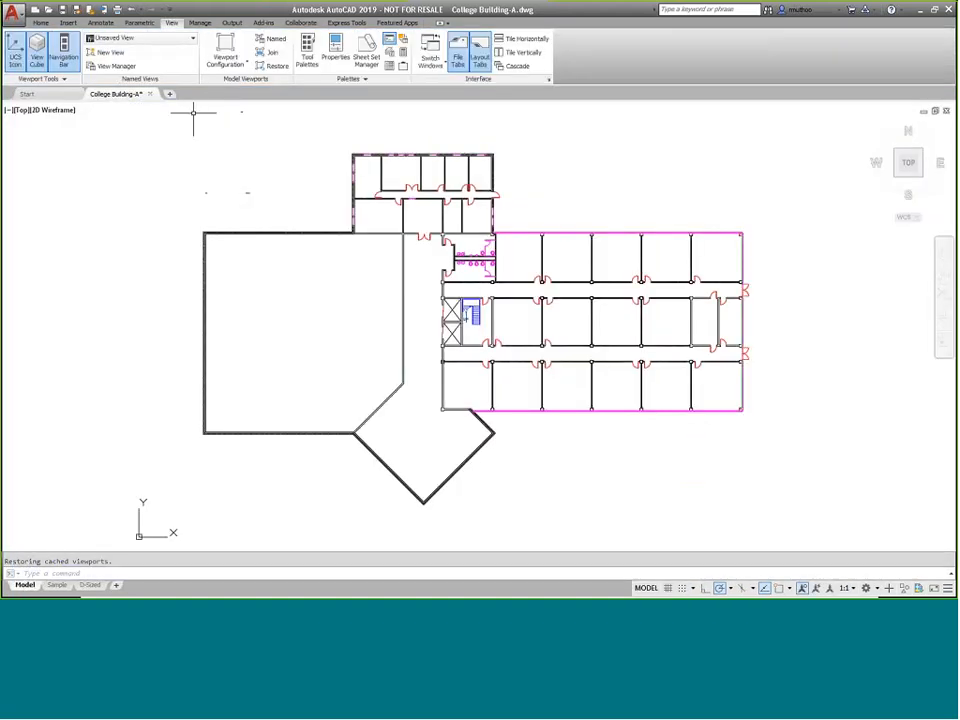
Create a new named view called Toilets by defining a window around the toilet rooms
click(110, 52)
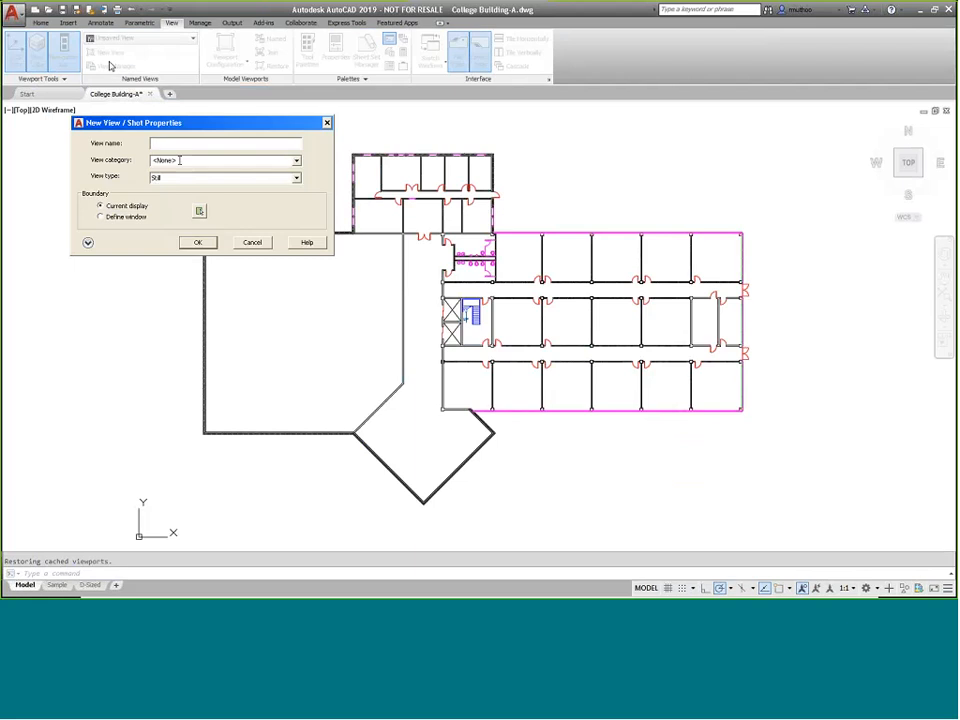
text(Toilets)
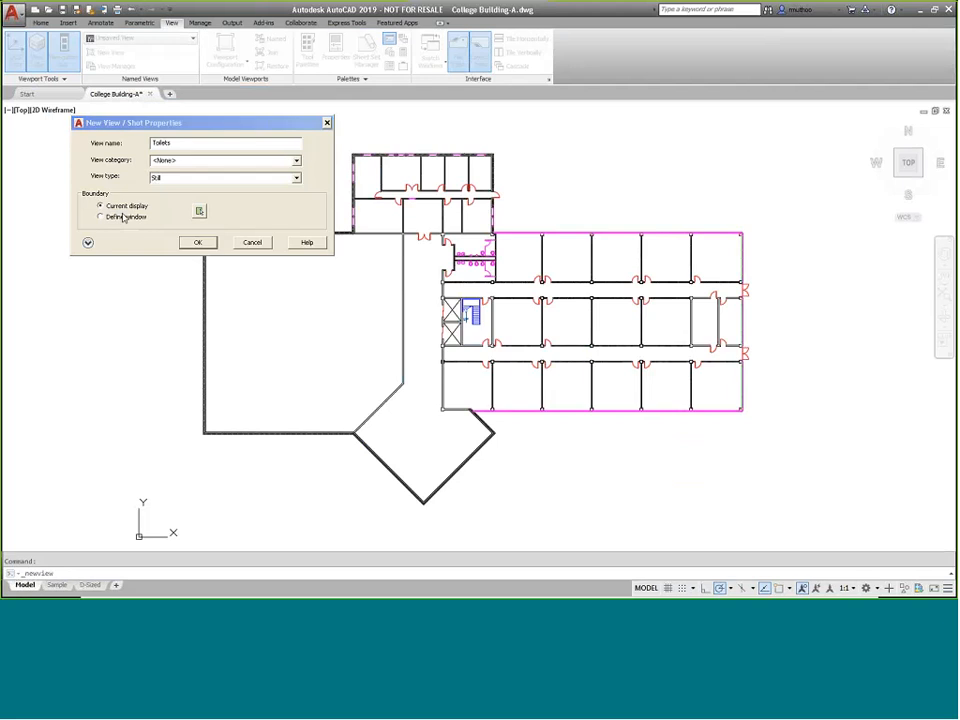
click(122, 217)
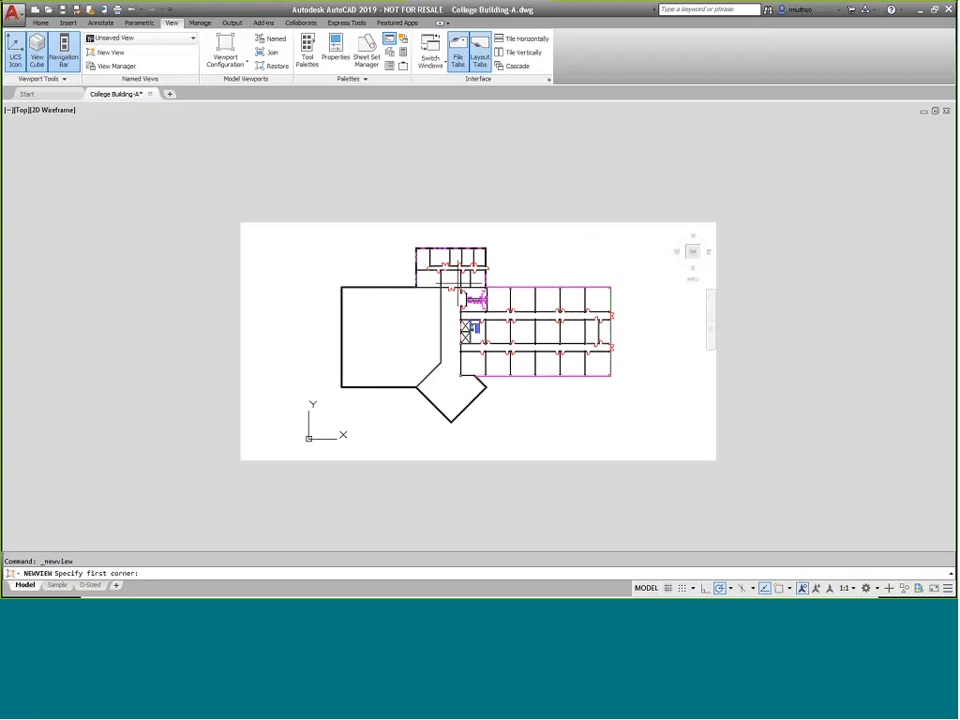
click(459, 288)
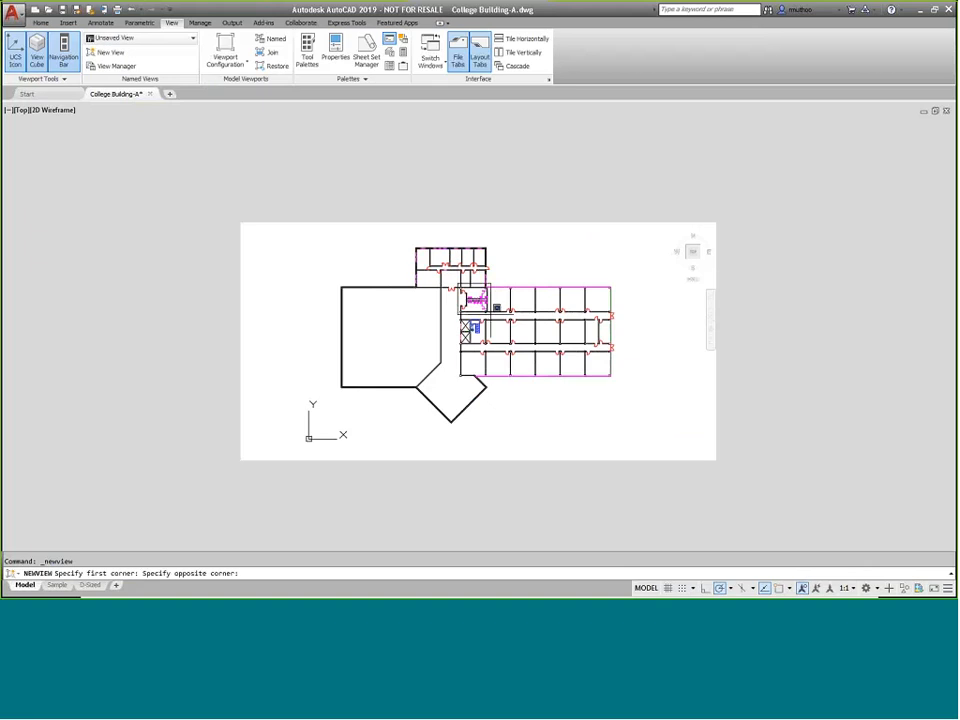
click(490, 314)
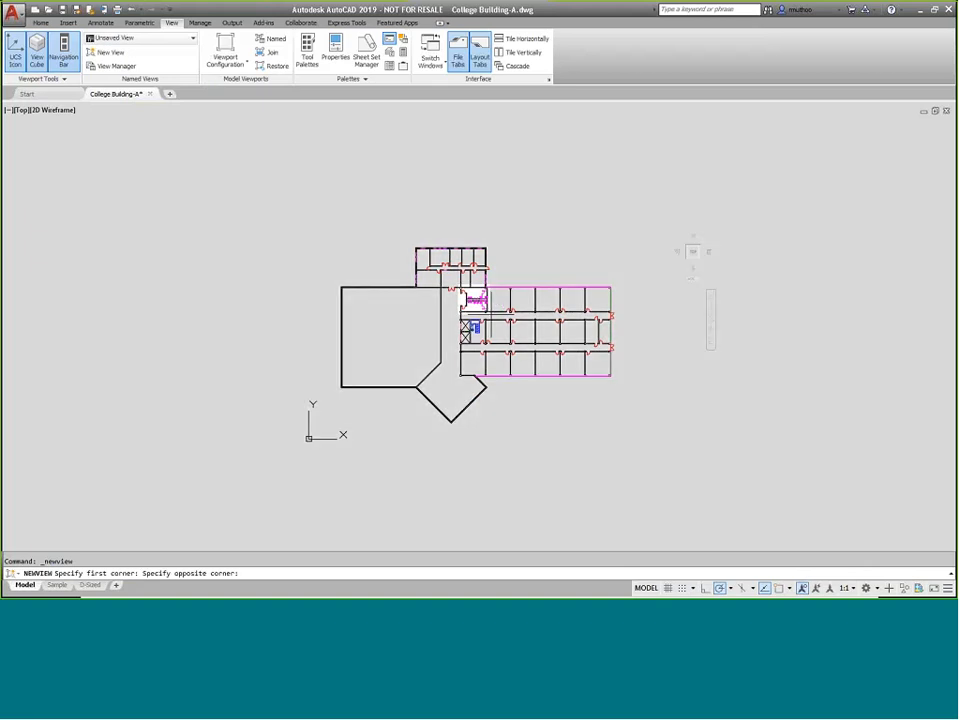
key(Return)
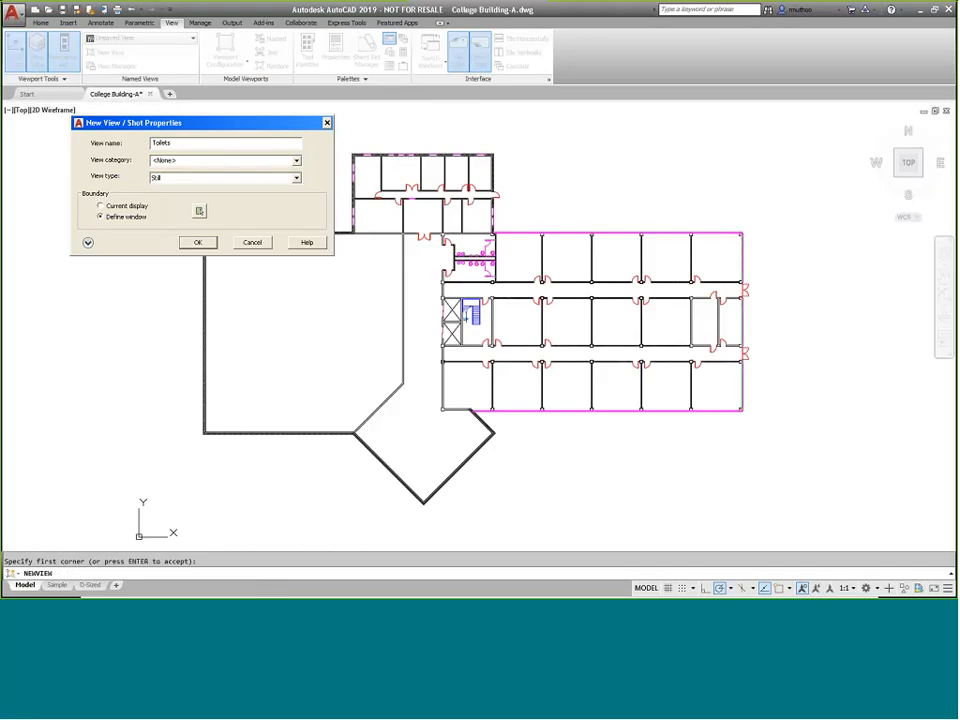
click(199, 243)
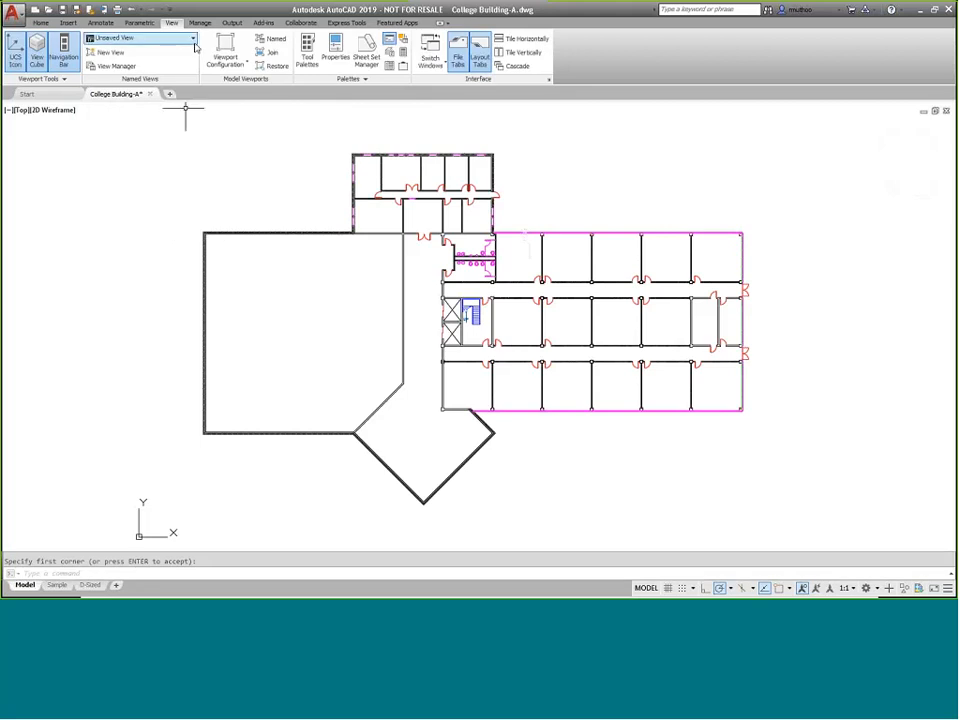
click(193, 40)
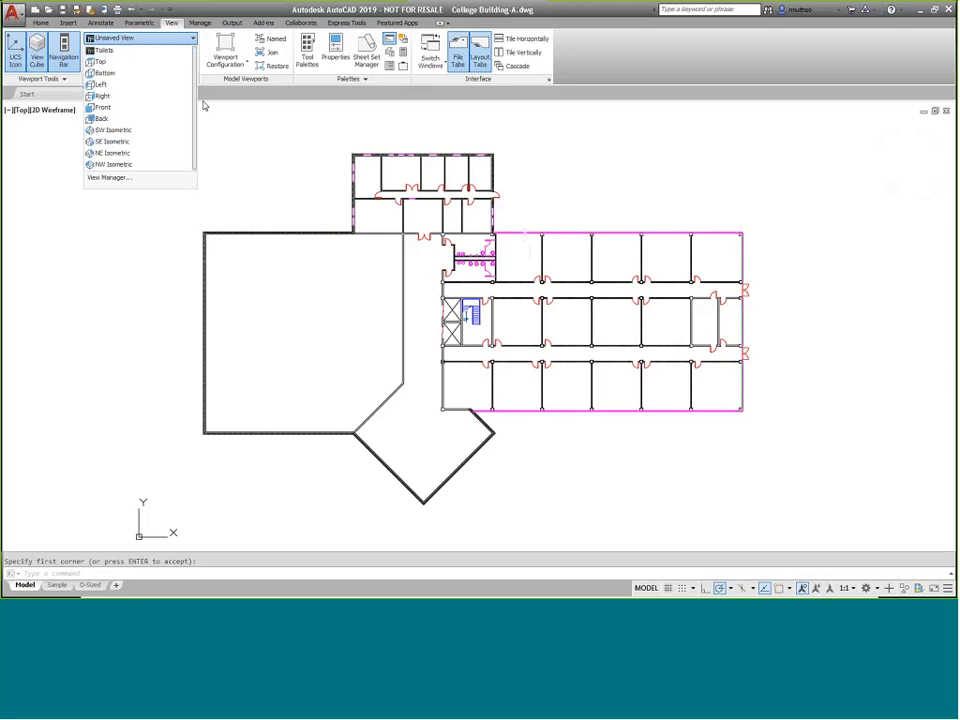
click(261, 146)
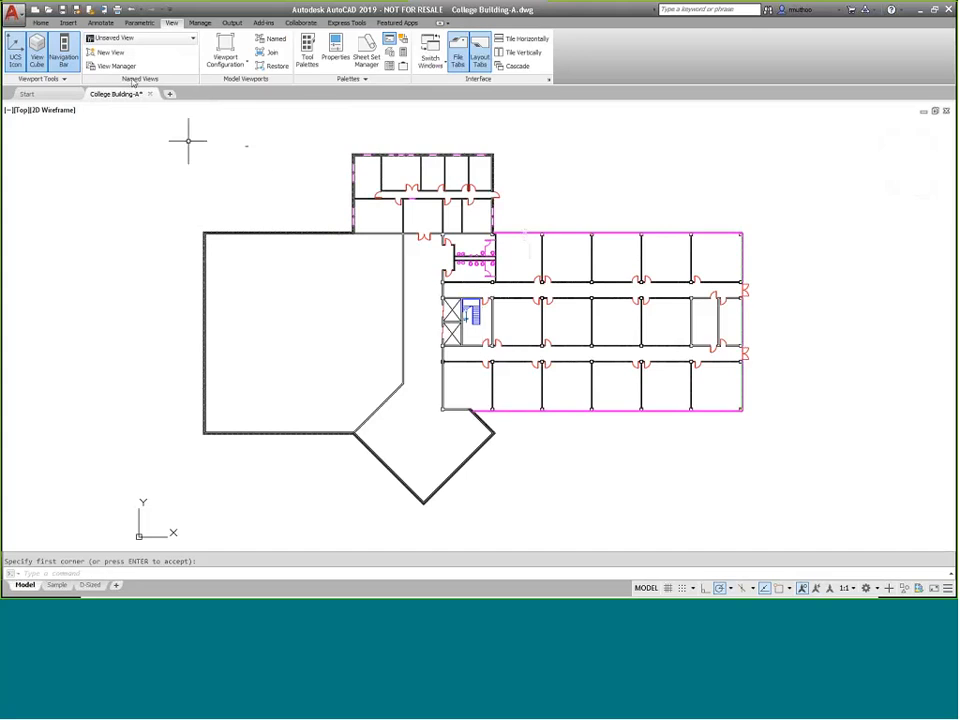
Create a new named view called Stairs by defining a window around the stair and elevator area
click(110, 52)
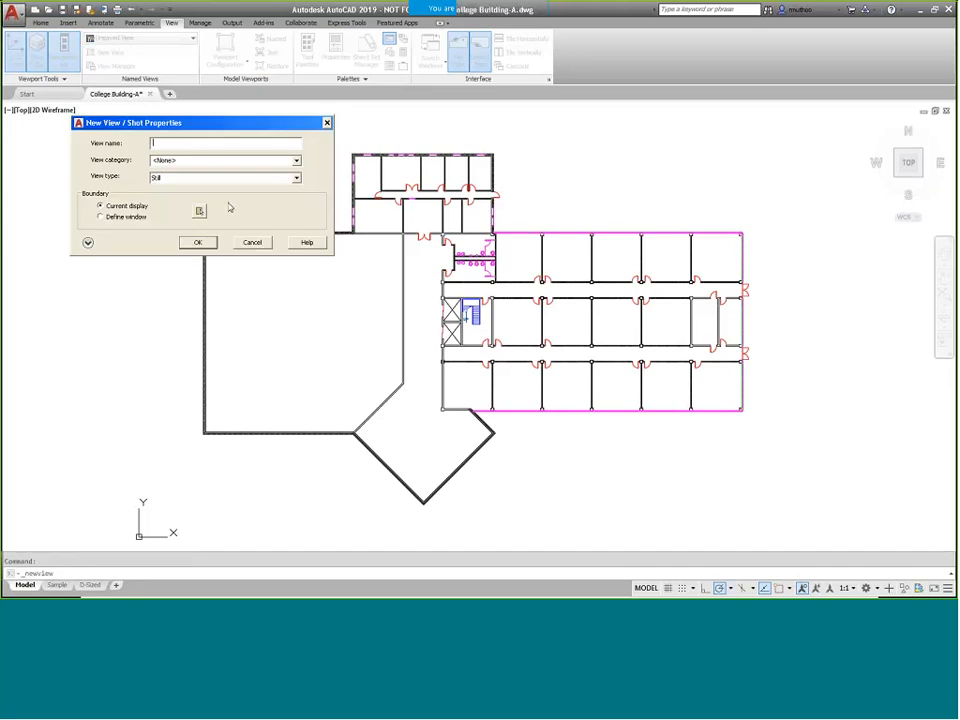
text(Stairs)
click(199, 210)
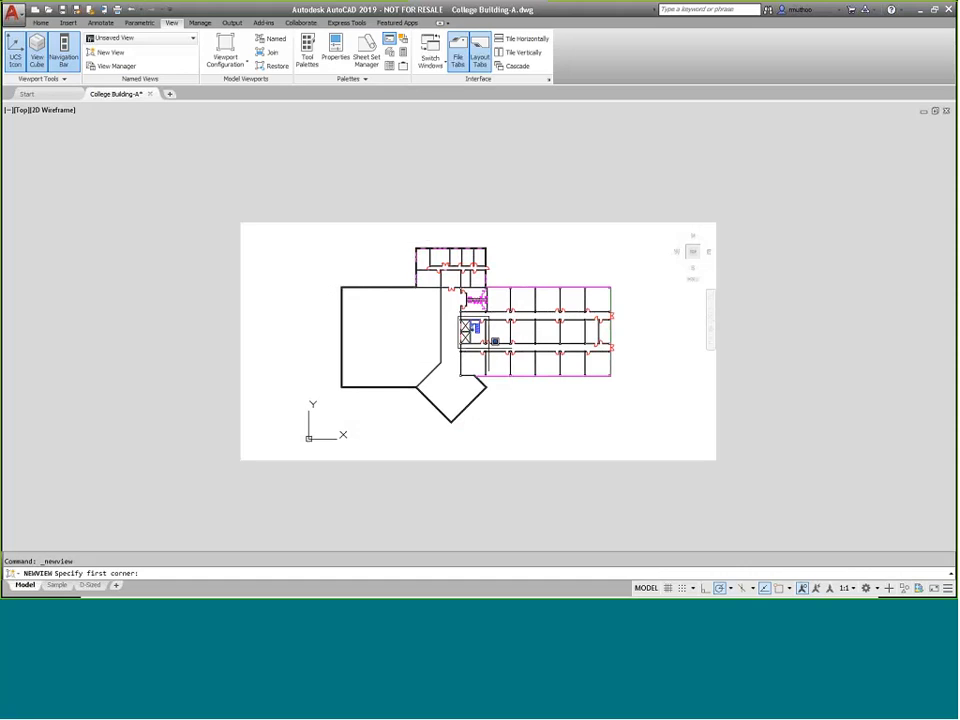
click(459, 317)
click(488, 347)
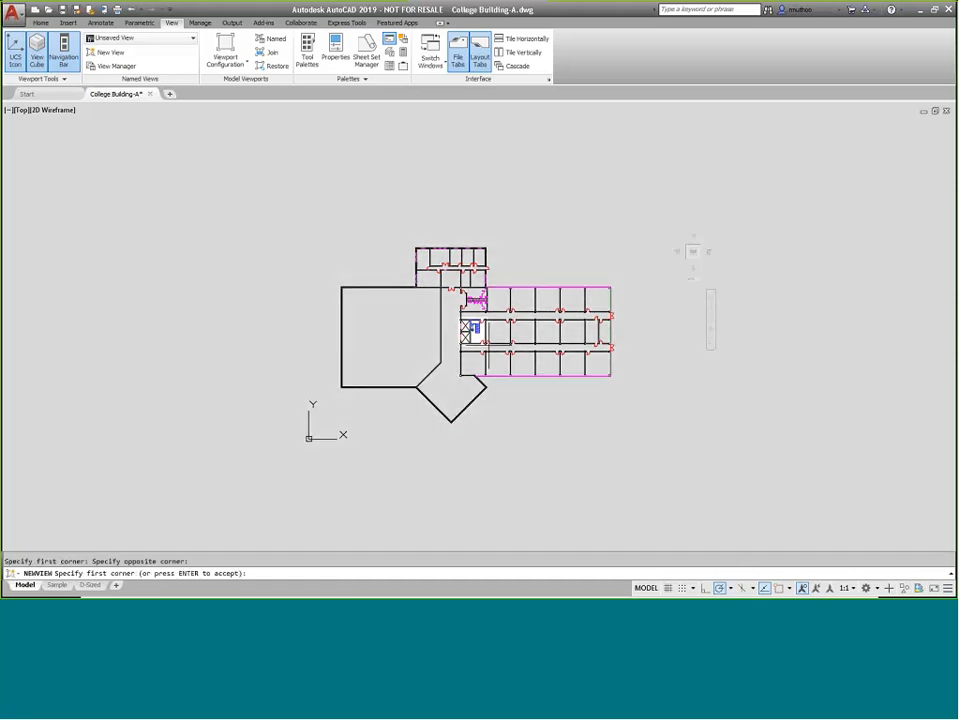
key(Return)
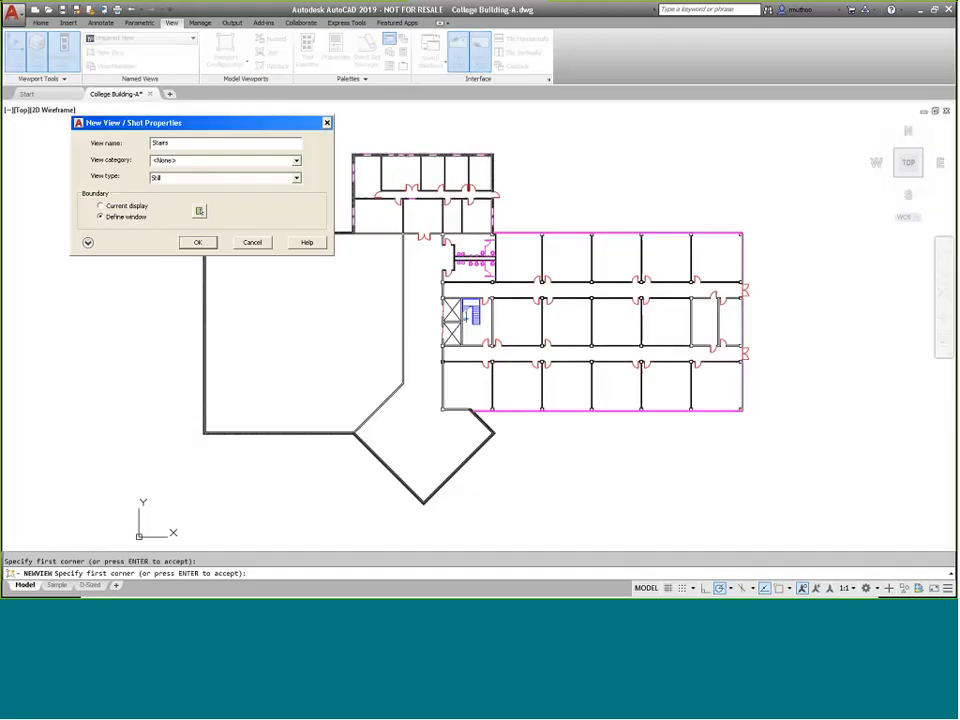
click(192, 245)
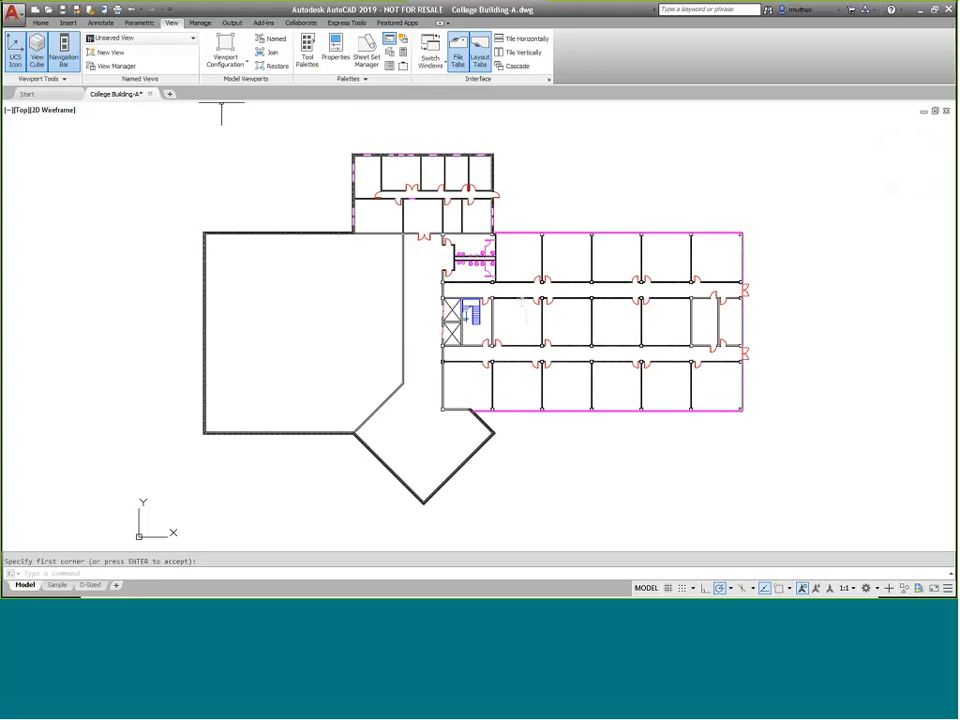
Restore the Toilets named view and then the Stairs named view in model space
click(193, 38)
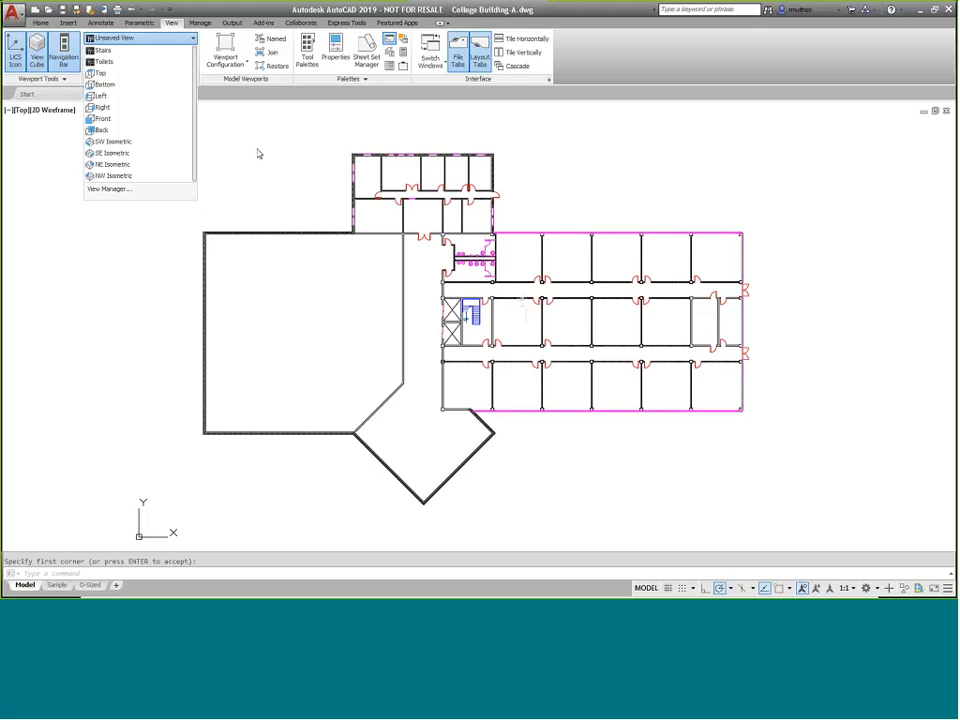
click(122, 63)
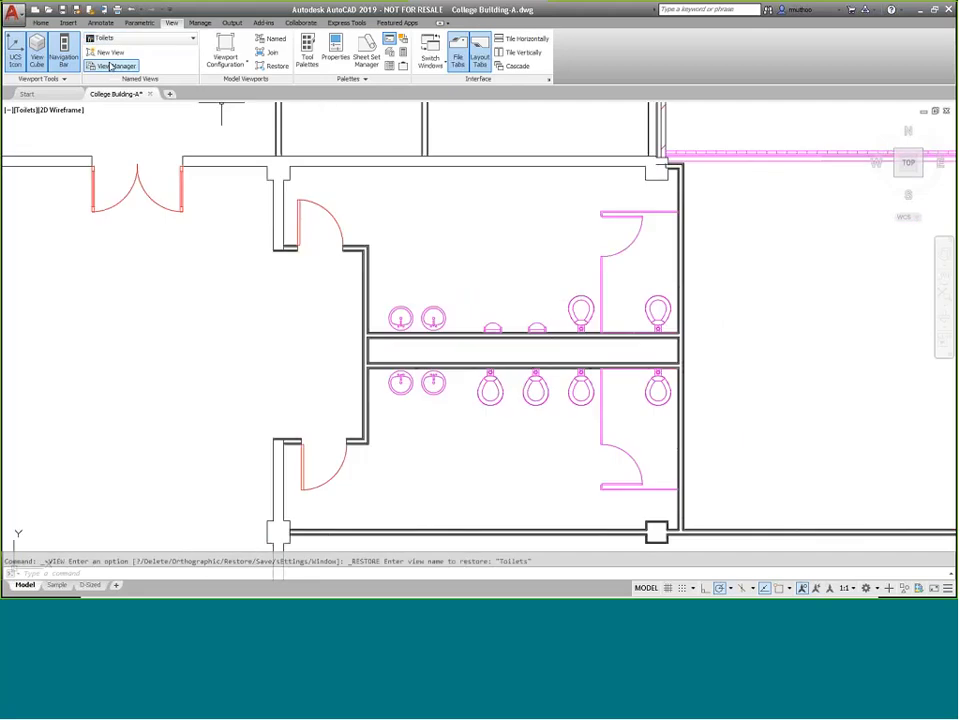
click(125, 38)
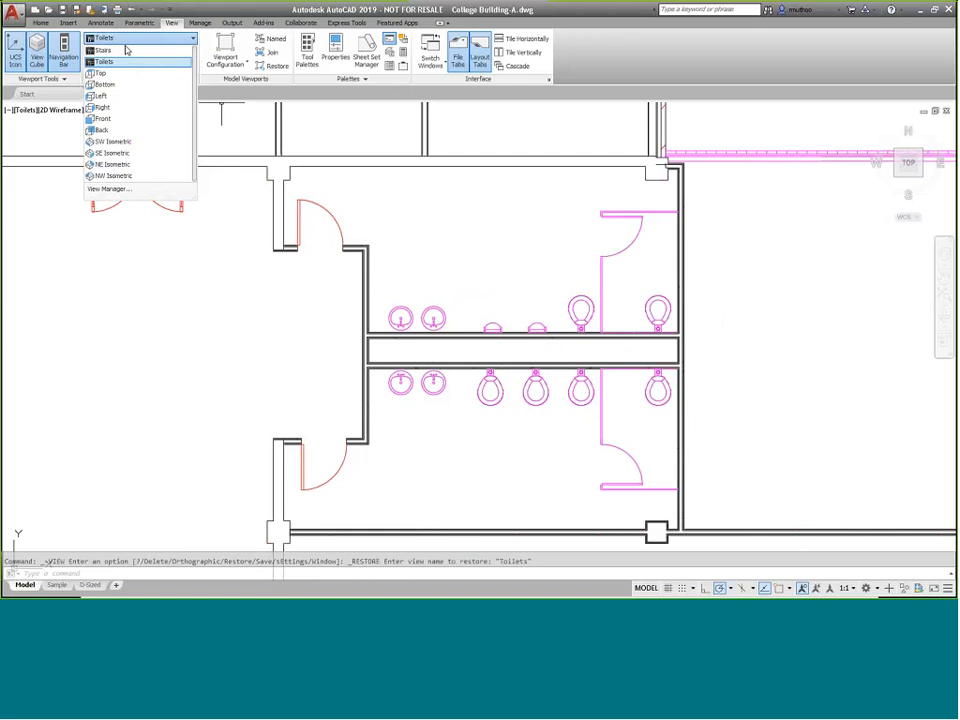
click(109, 51)
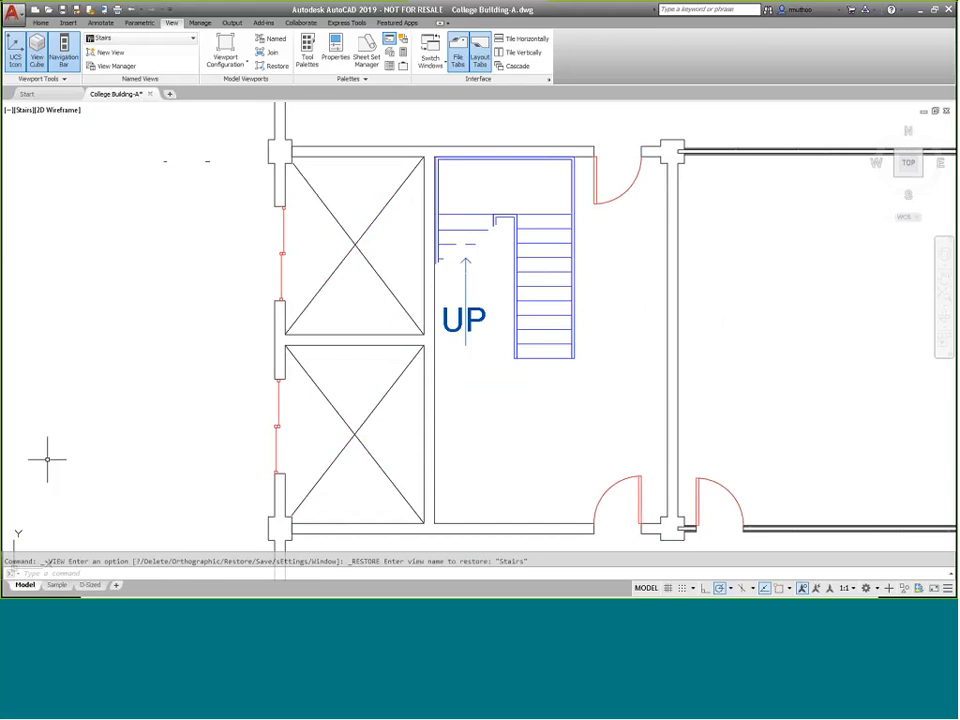
Delete the existing viewport on the D-Sized layout
mouse_move(93, 590)
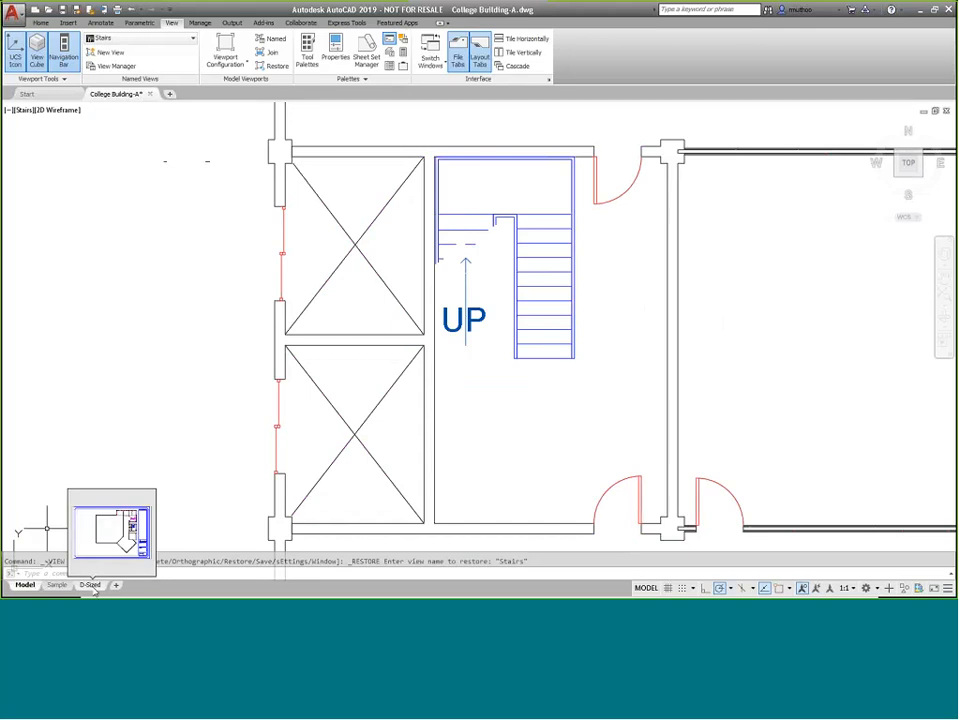
click(91, 586)
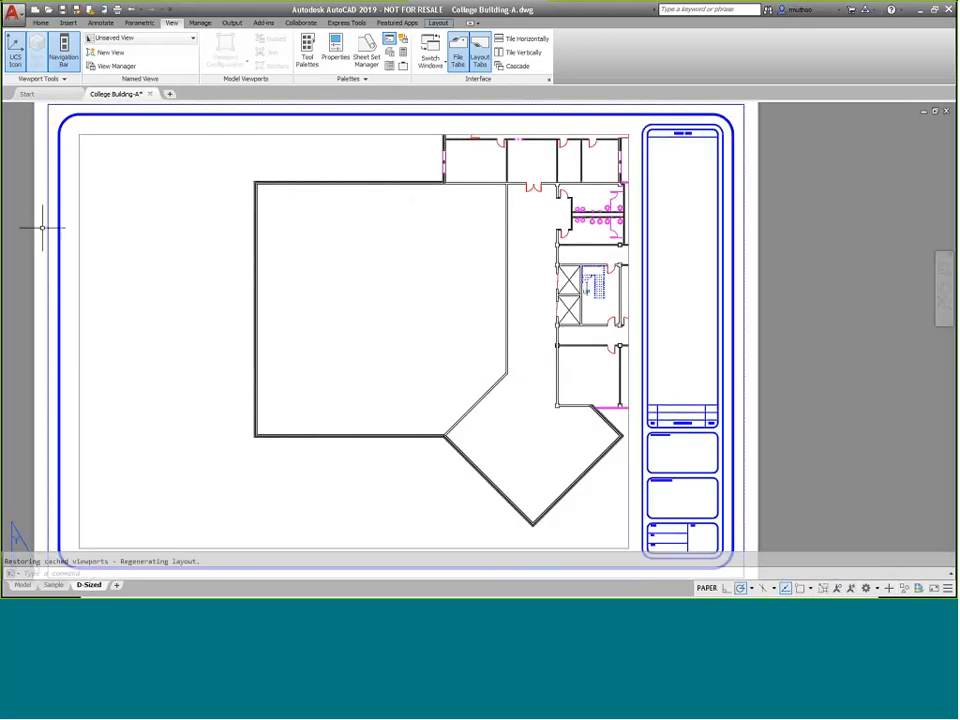
click(137, 133)
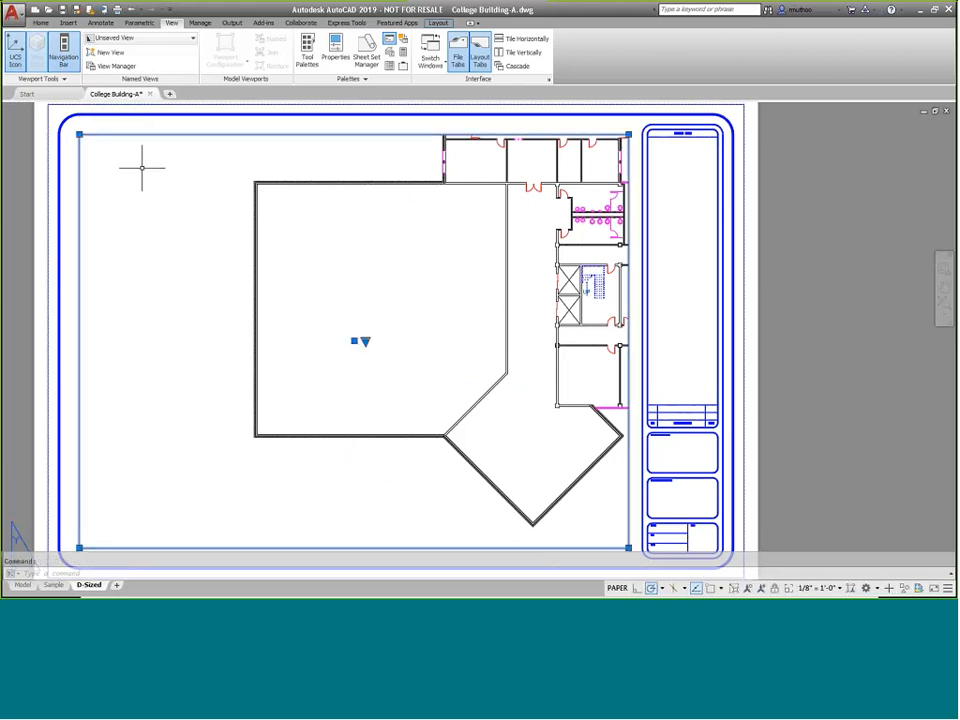
key(Delete)
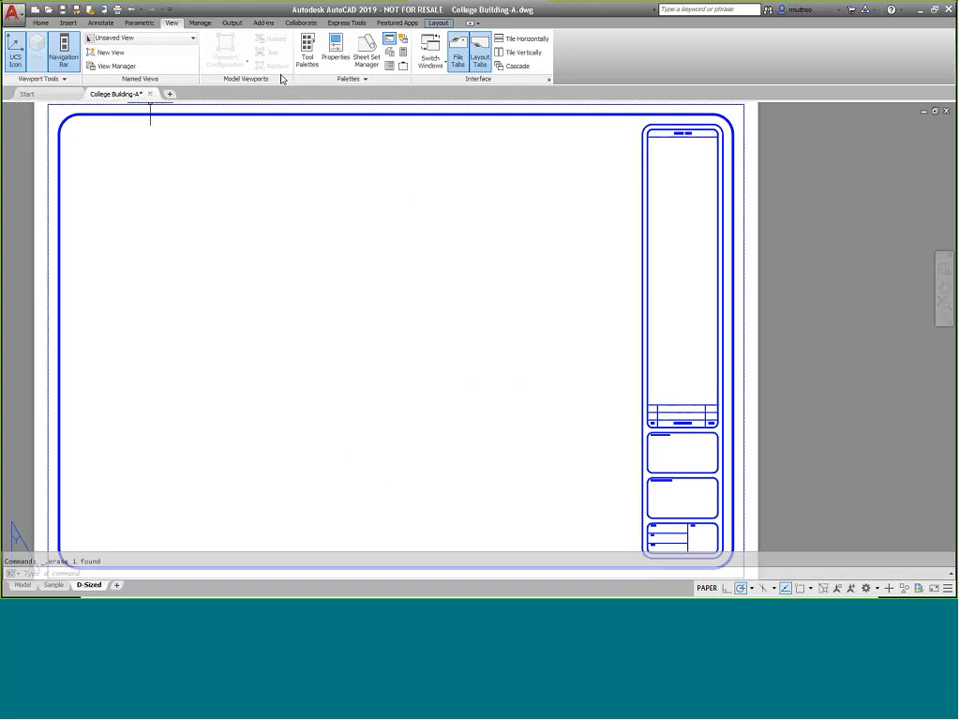
Insert the Toilets named view as a viewport at 1/4" = 1'-0" scale in the lower left of the D-Sized layout
click(441, 23)
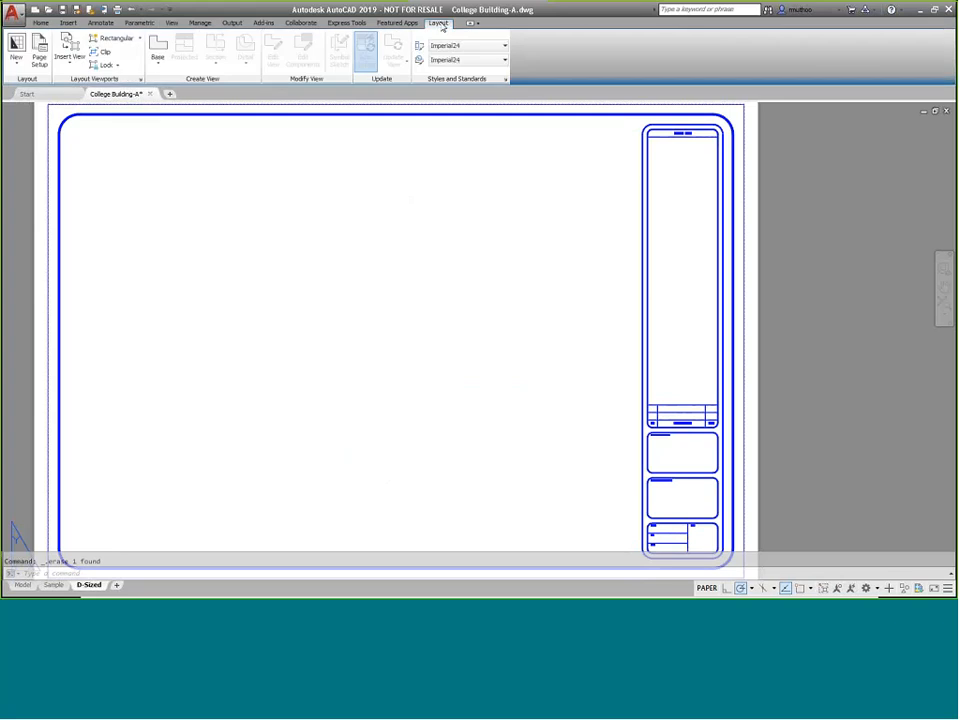
click(70, 66)
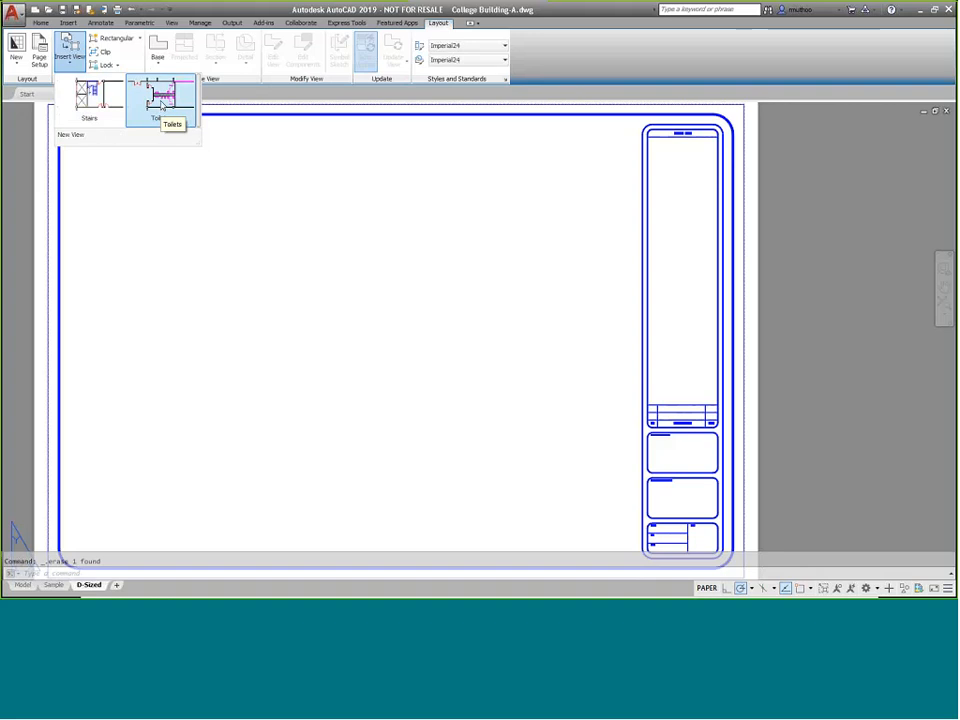
click(161, 105)
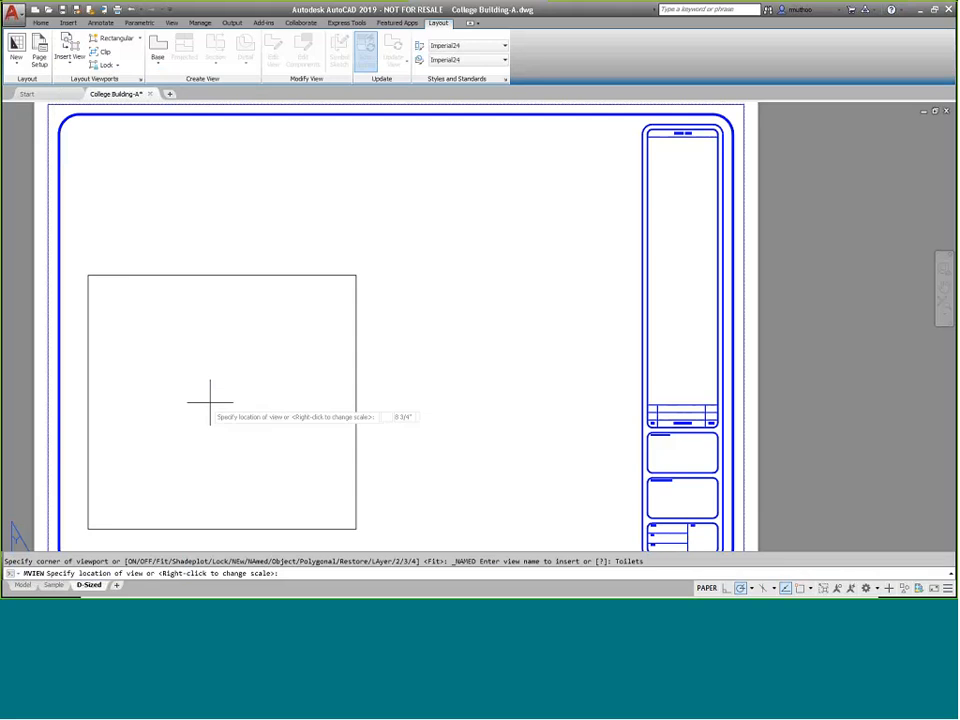
mouse_move(228, 387)
middle_down()
mouse_move(238, 334)
mouse_move(223, 368)
middle_up()
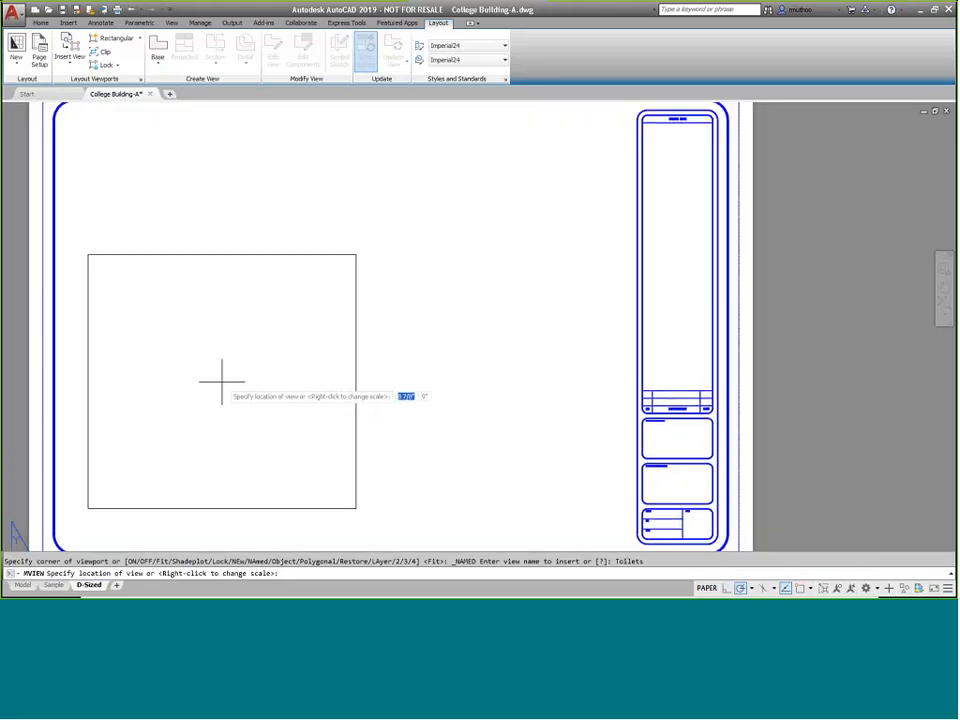
right_click(236, 312)
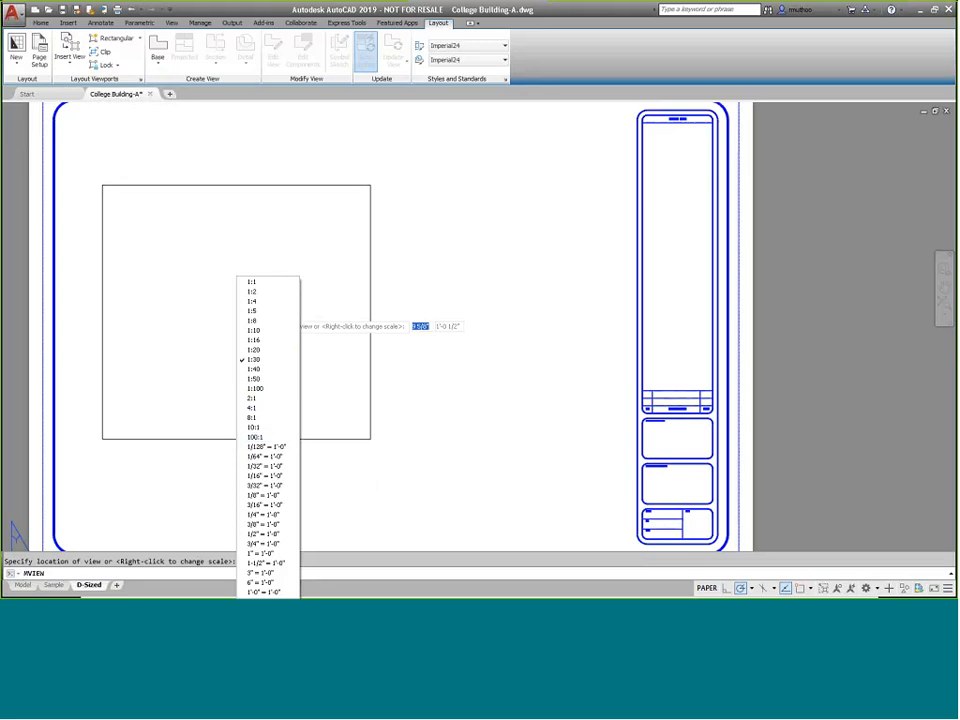
click(275, 515)
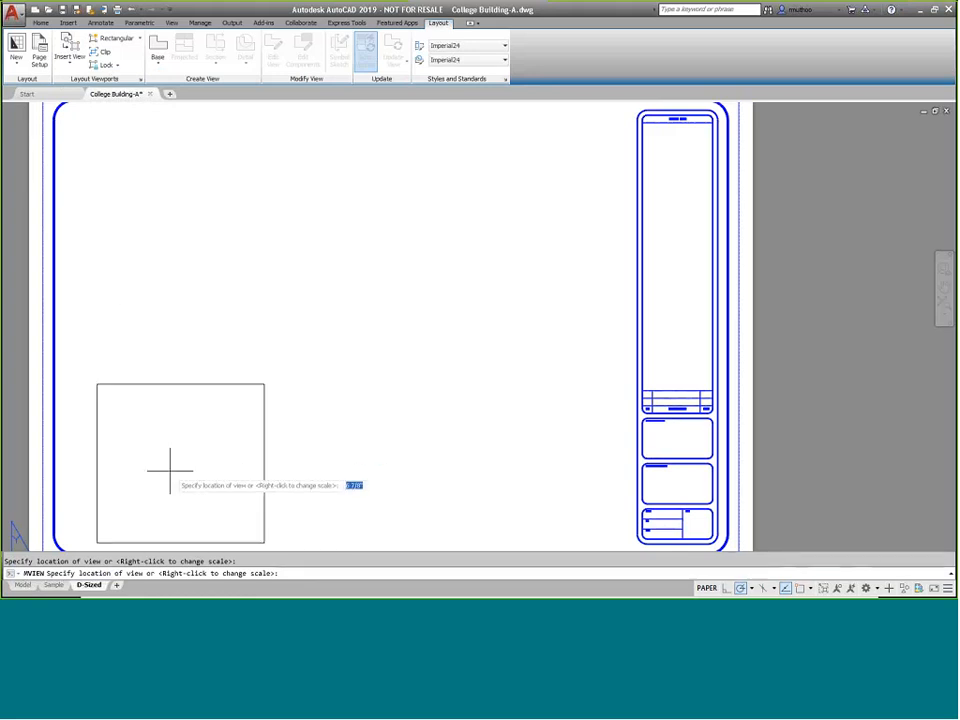
right_click(199, 399)
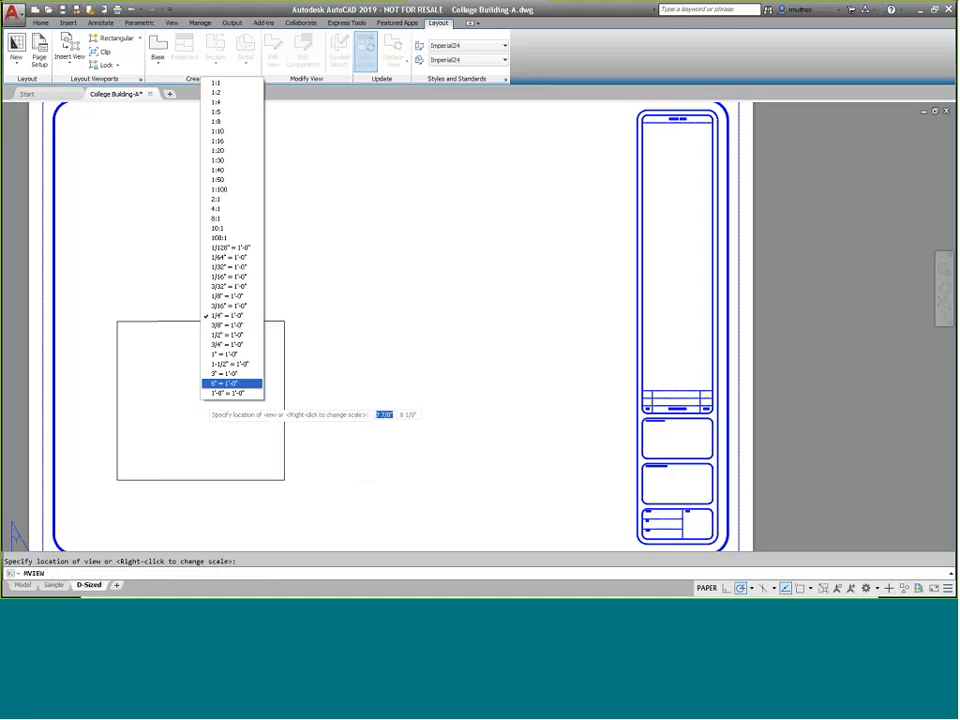
click(238, 296)
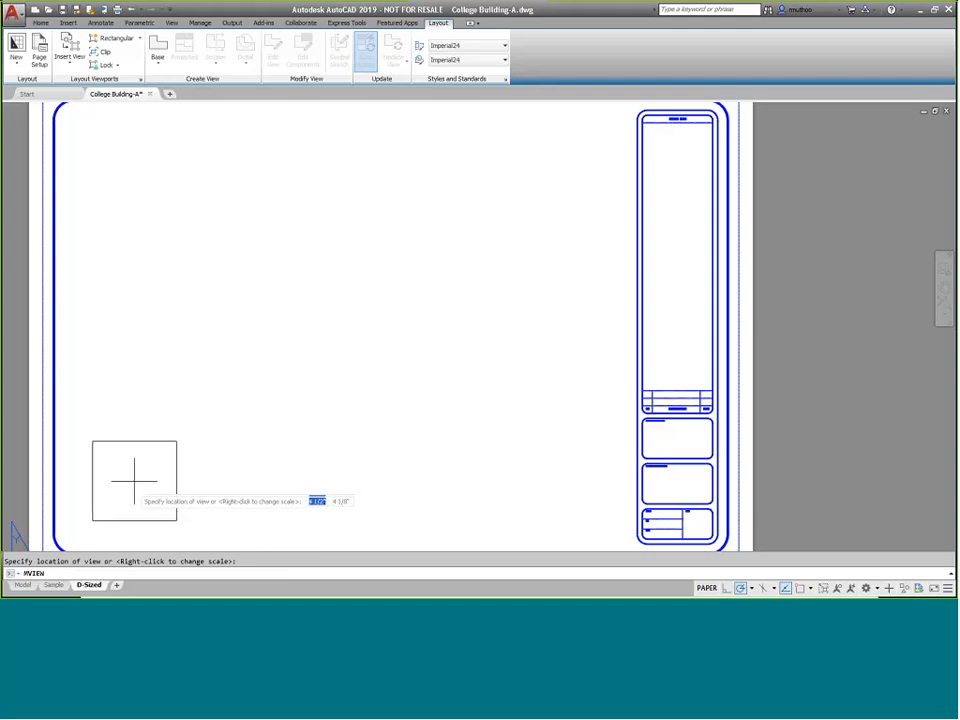
right_click(216, 314)
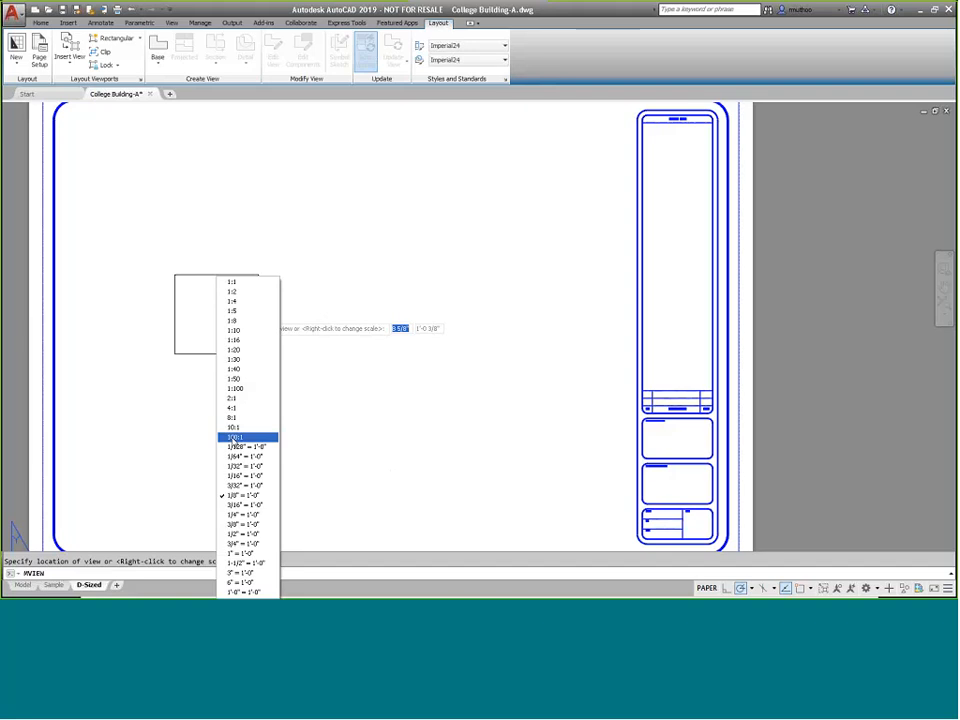
click(252, 515)
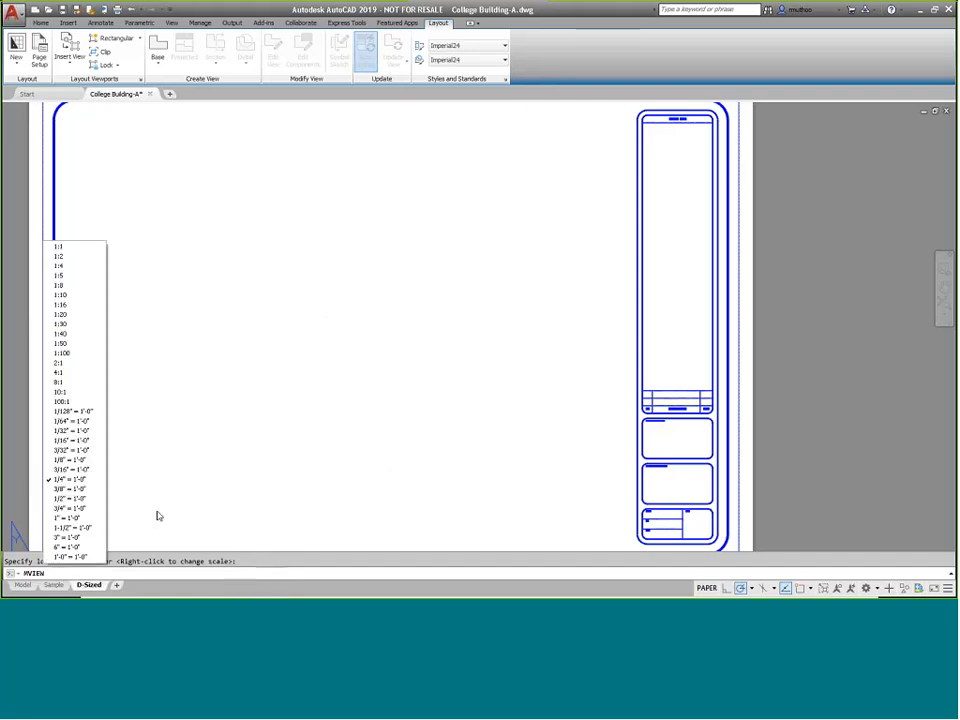
click(70, 479)
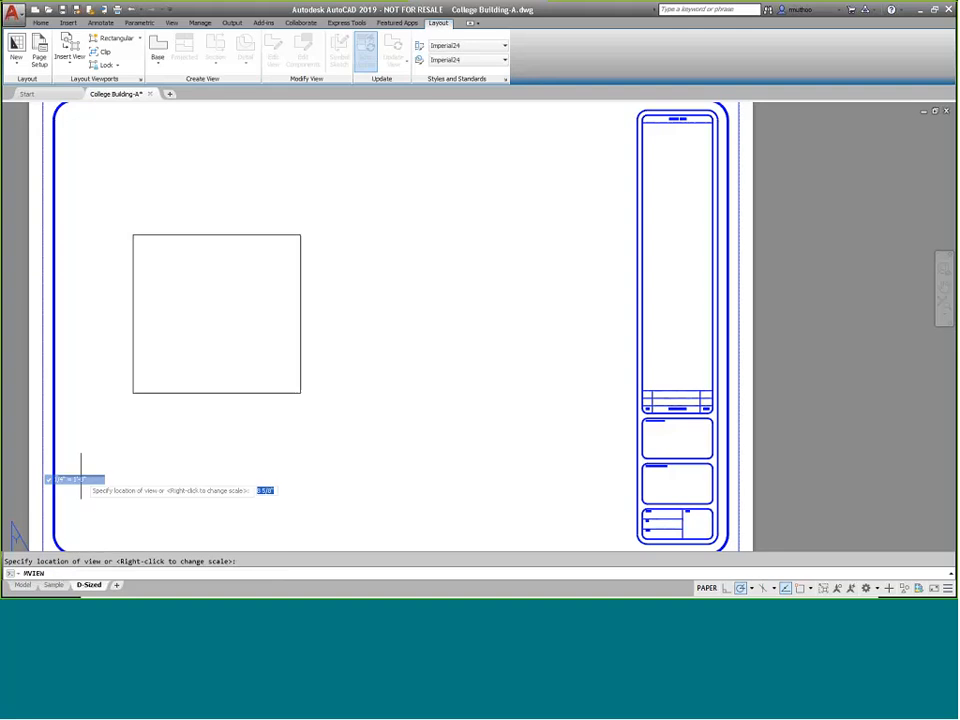
click(163, 456)
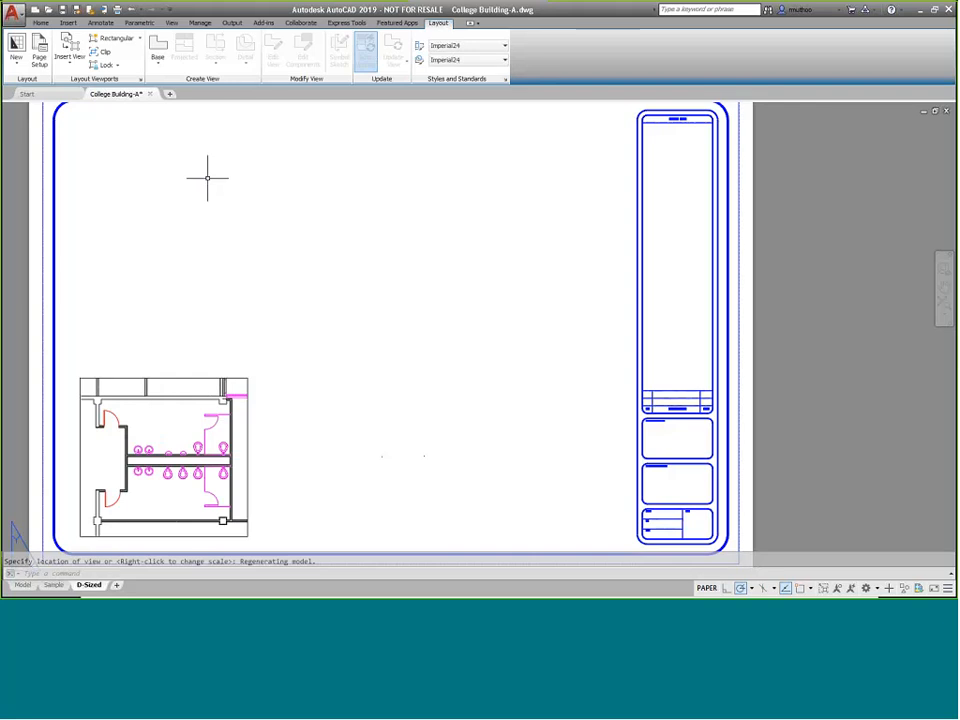
Insert the Stairs named view as a viewport at 1/4" = 1'-0" scale beside the Toilets viewport
click(68, 62)
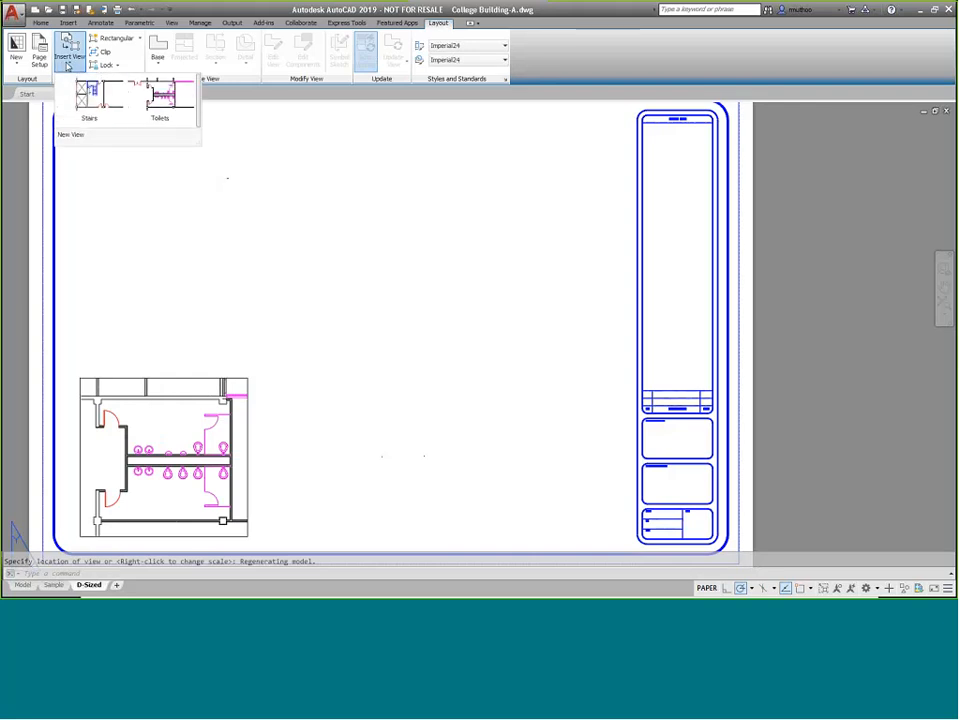
click(89, 98)
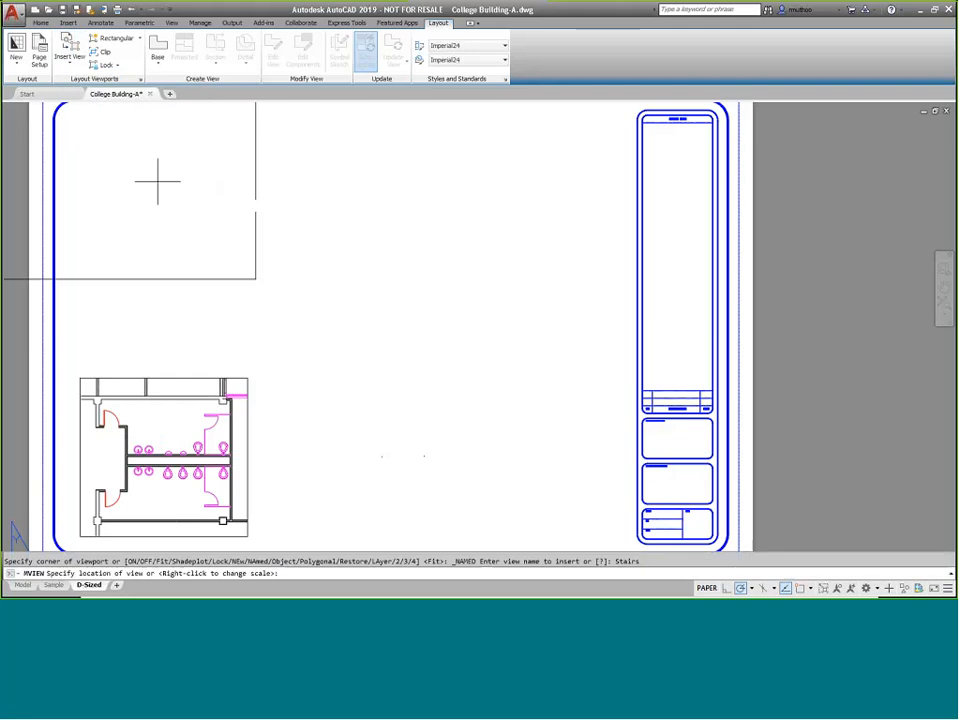
right_click(449, 360)
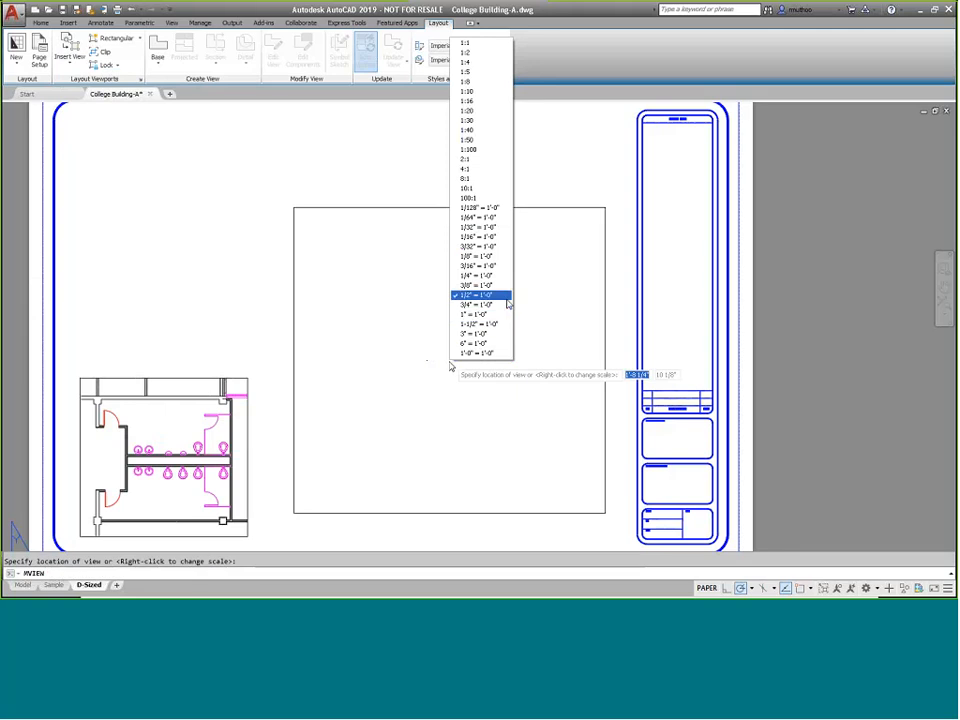
click(481, 276)
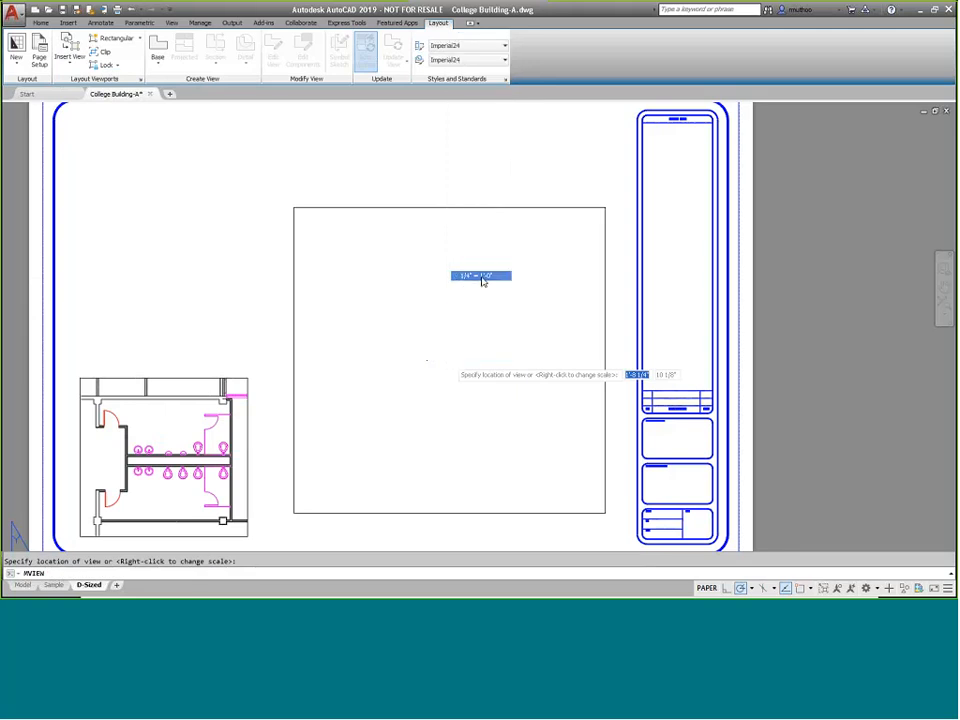
click(362, 455)
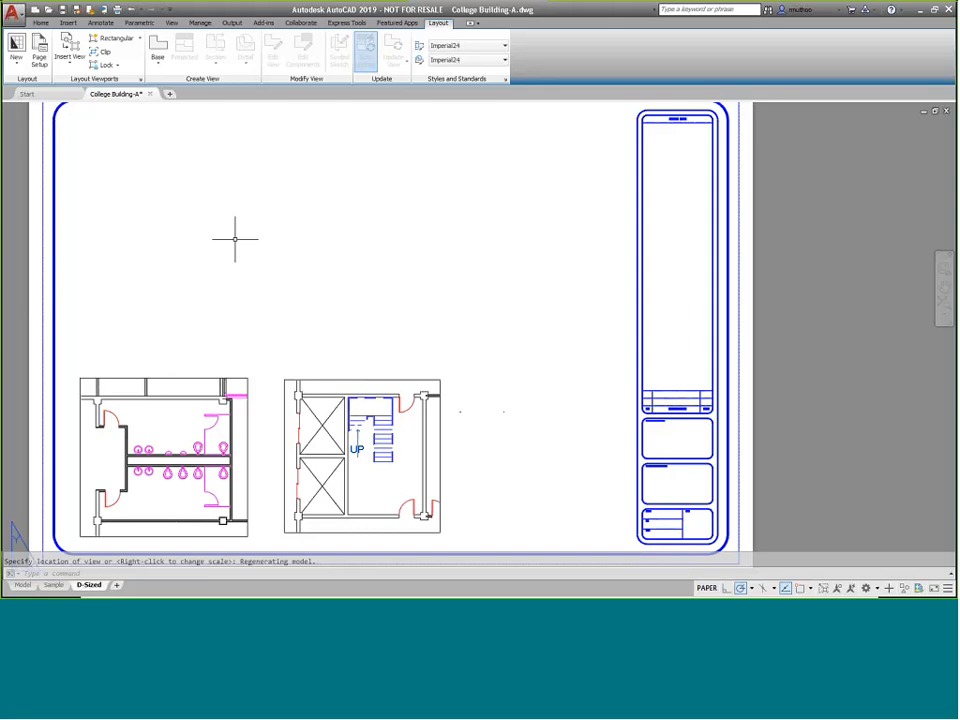
Create a new view by windowing the upper classroom wing in model space and place it as a viewport in the layout's upper left
click(70, 64)
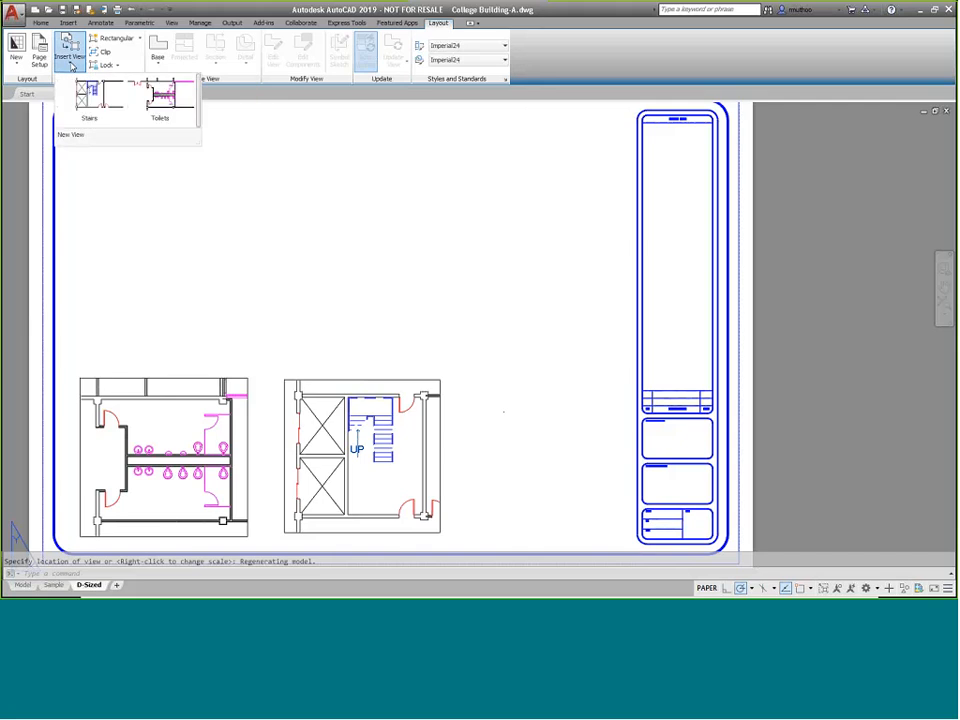
click(74, 136)
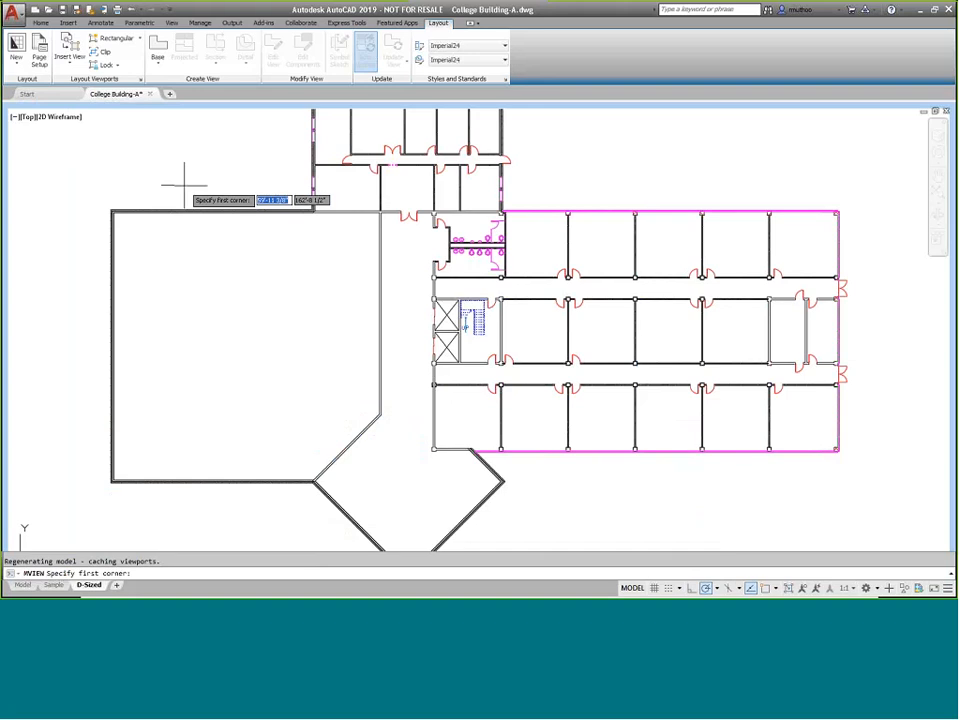
mouse_move(199, 167)
middle_down()
mouse_move(199, 281)
mouse_move(184, 245)
middle_up()
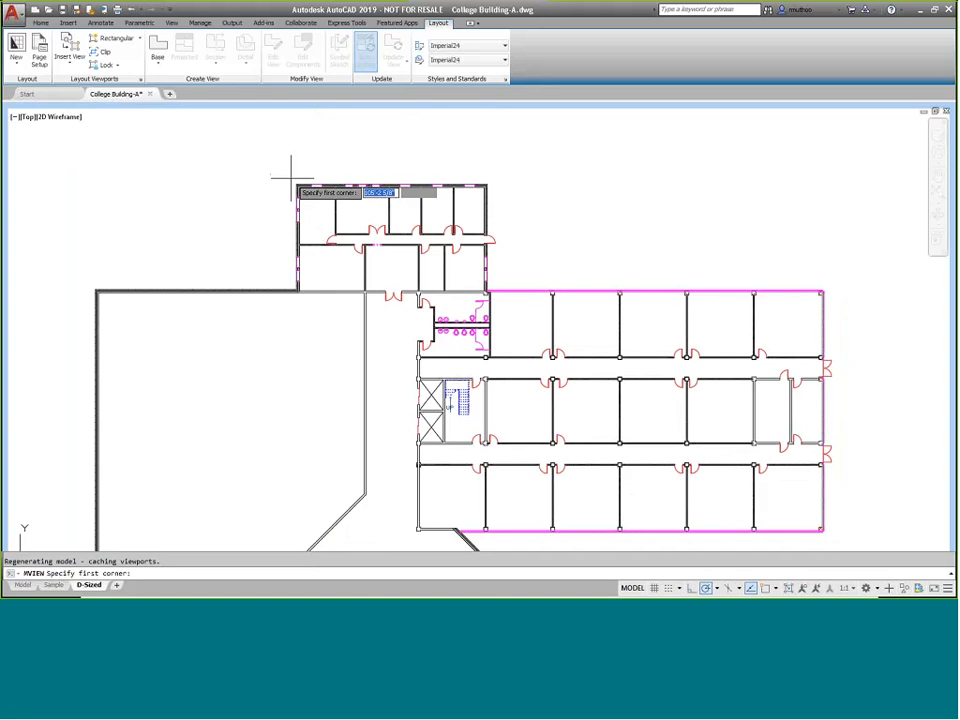
click(291, 182)
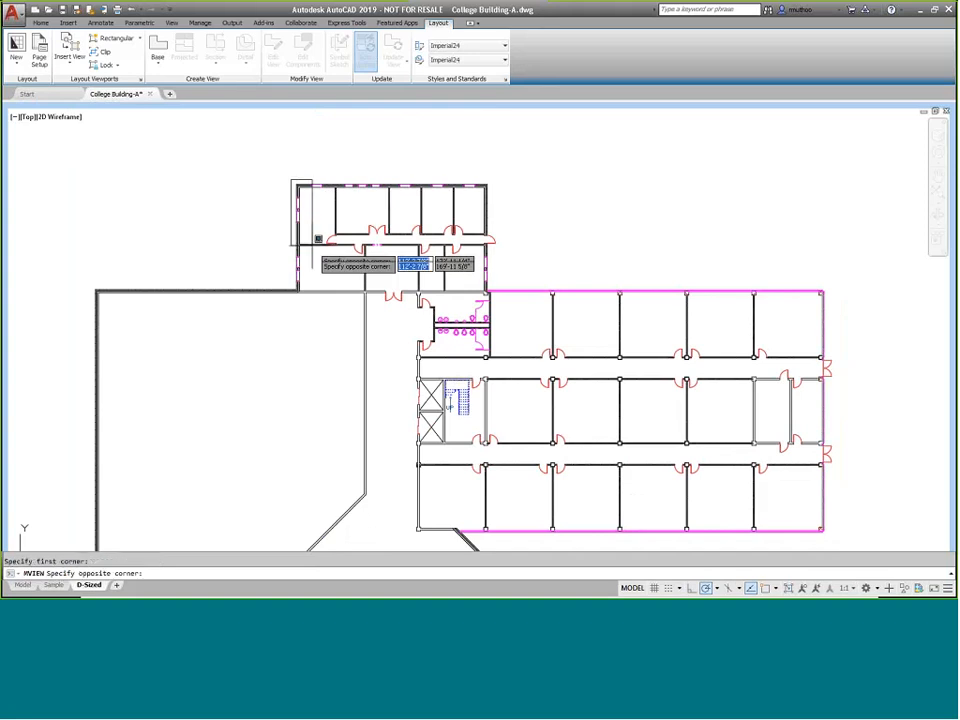
click(497, 296)
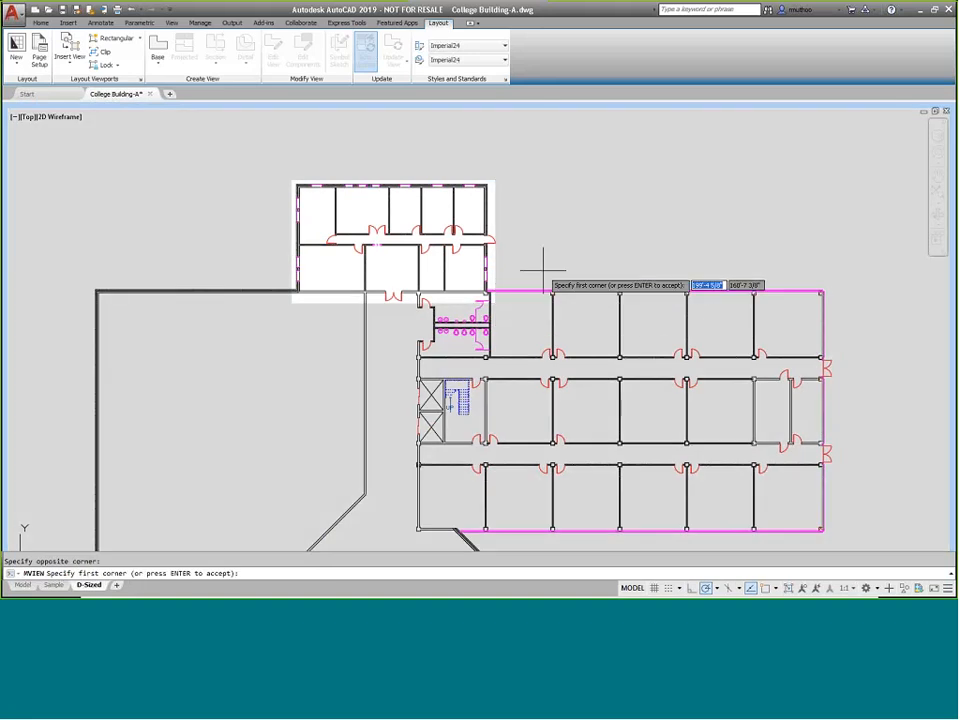
key(Return)
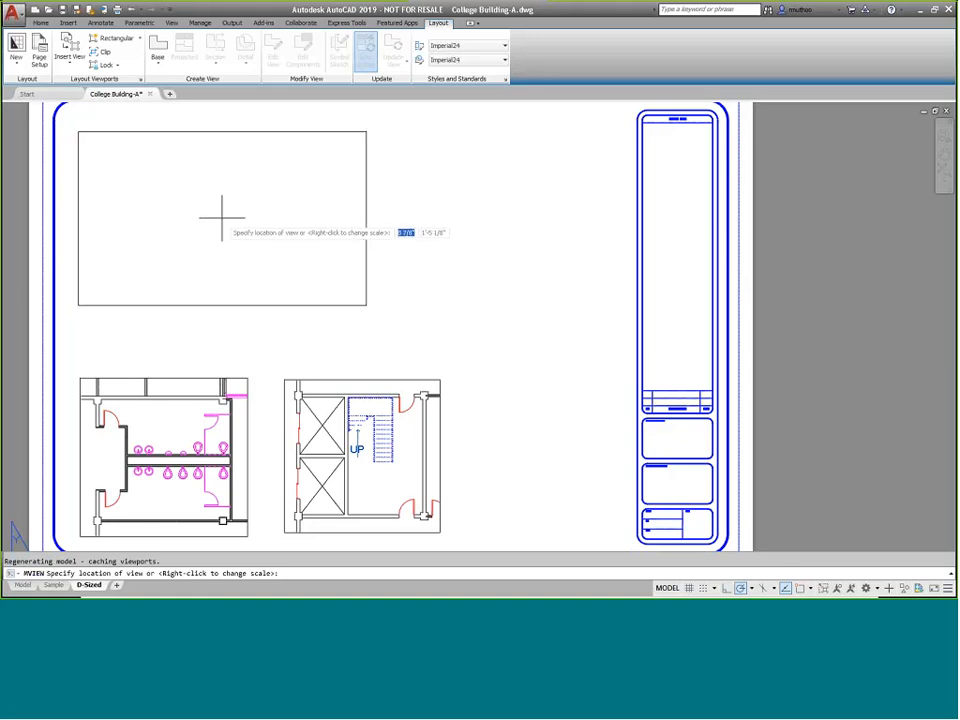
click(222, 218)
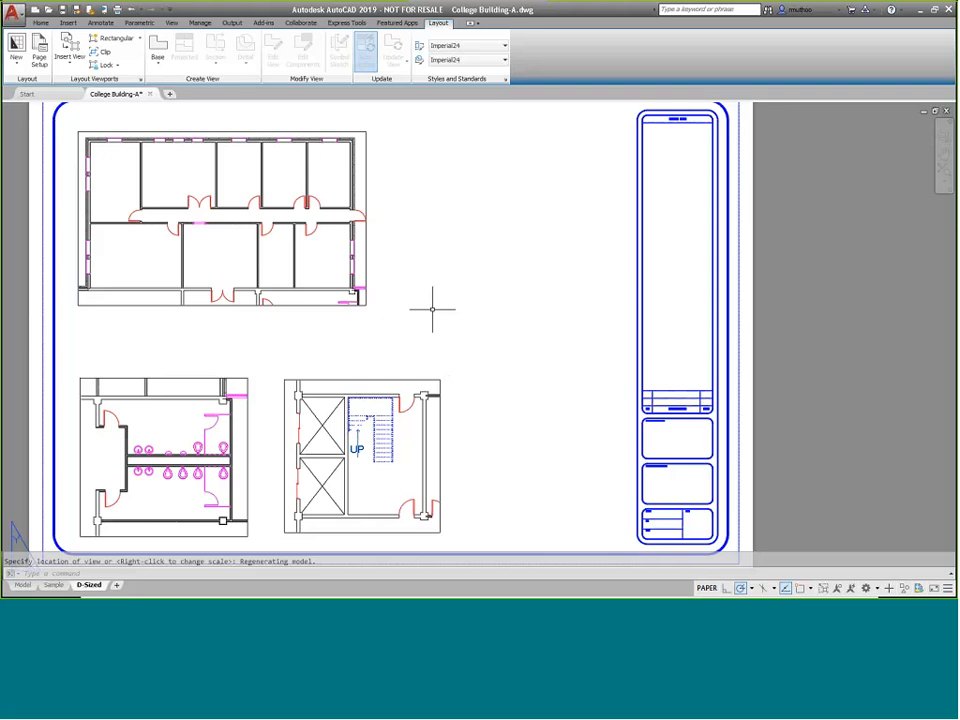
Unlock the upper viewport, then pan and zoom its contents from inside the viewport and return to paper space
click(367, 240)
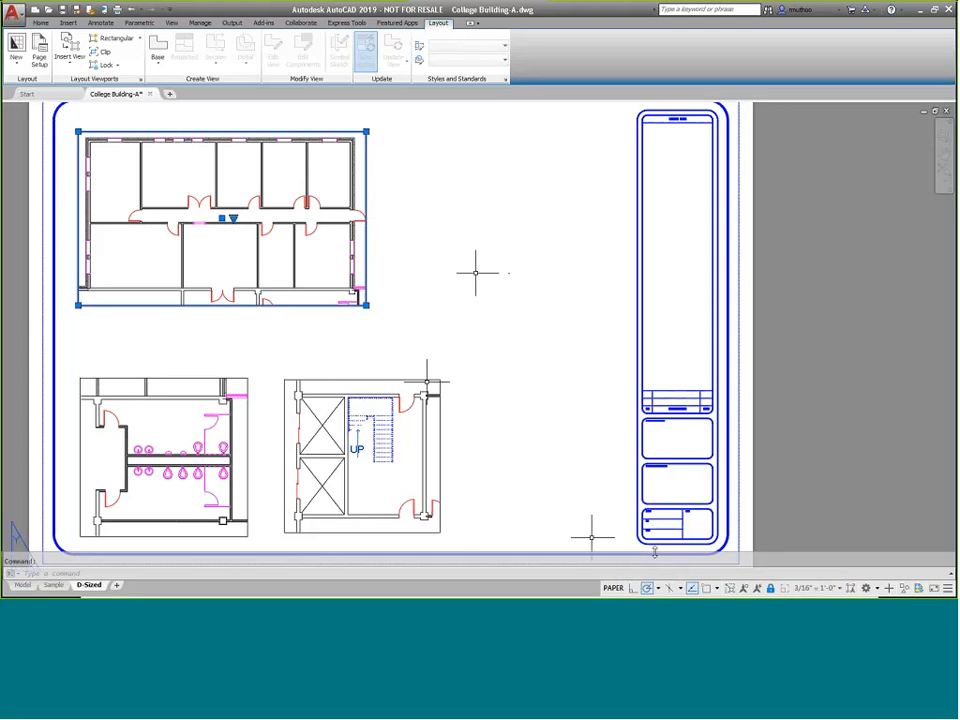
click(771, 589)
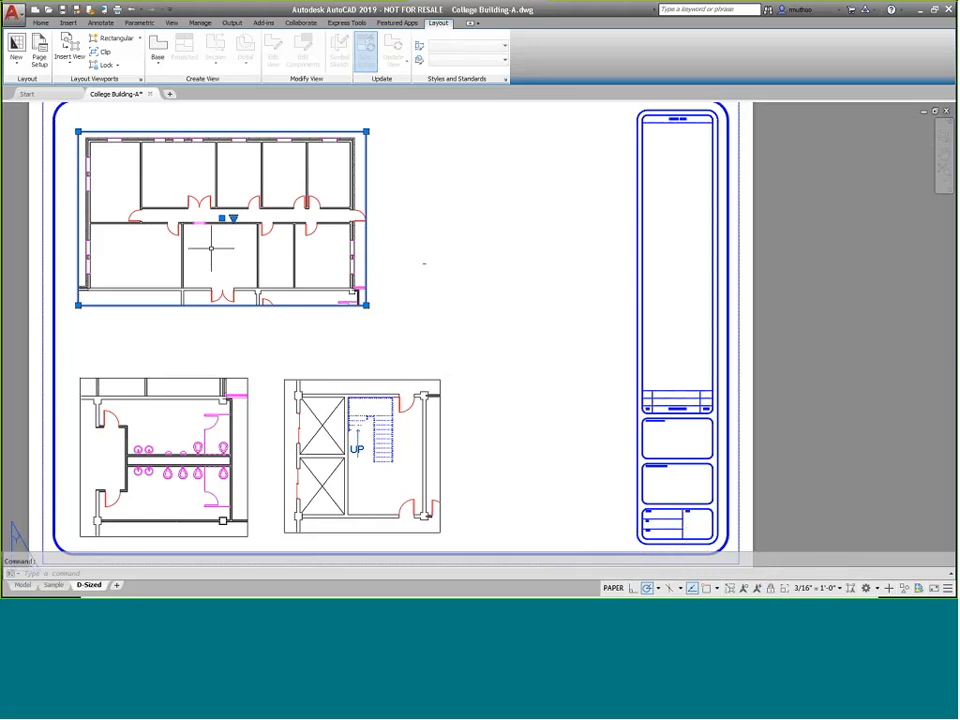
double_click(250, 246)
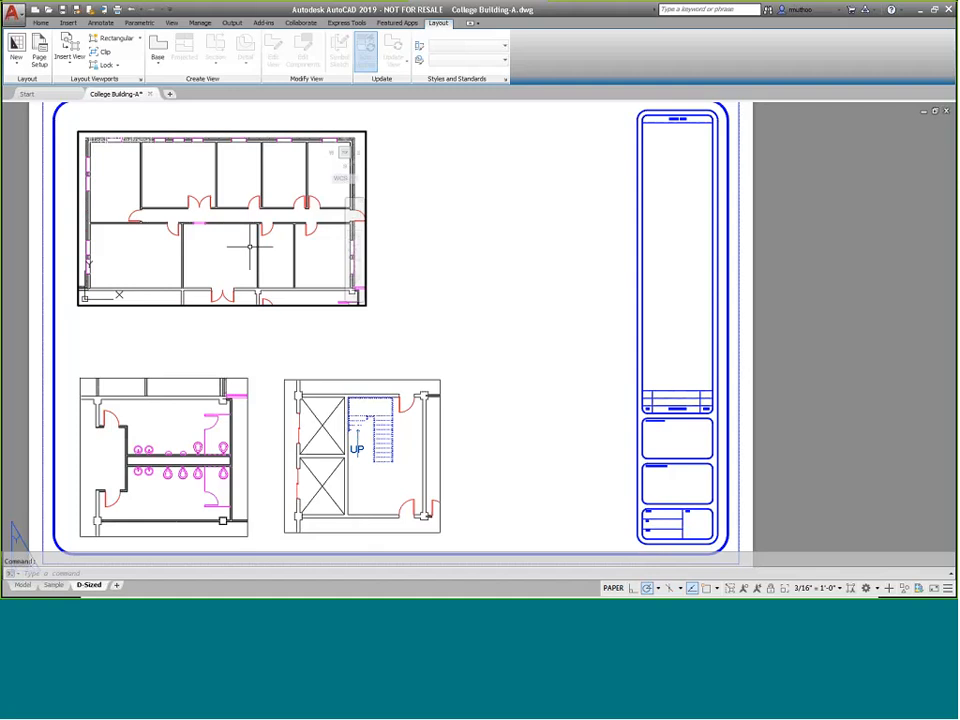
middle_drag(257, 242, 270, 172)
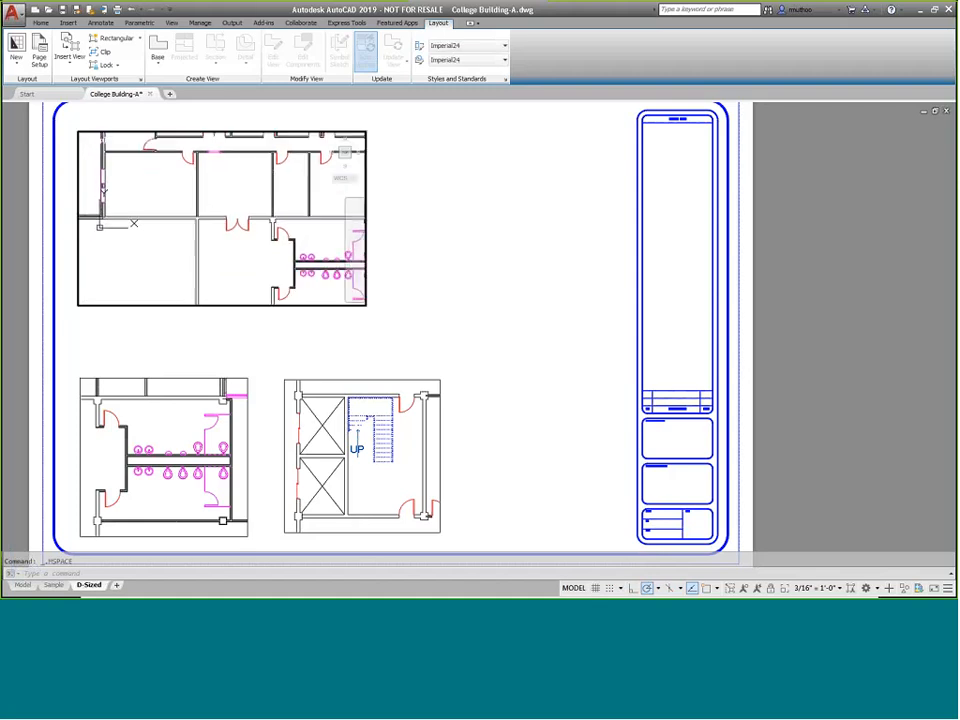
middle_drag(253, 237, 262, 174)
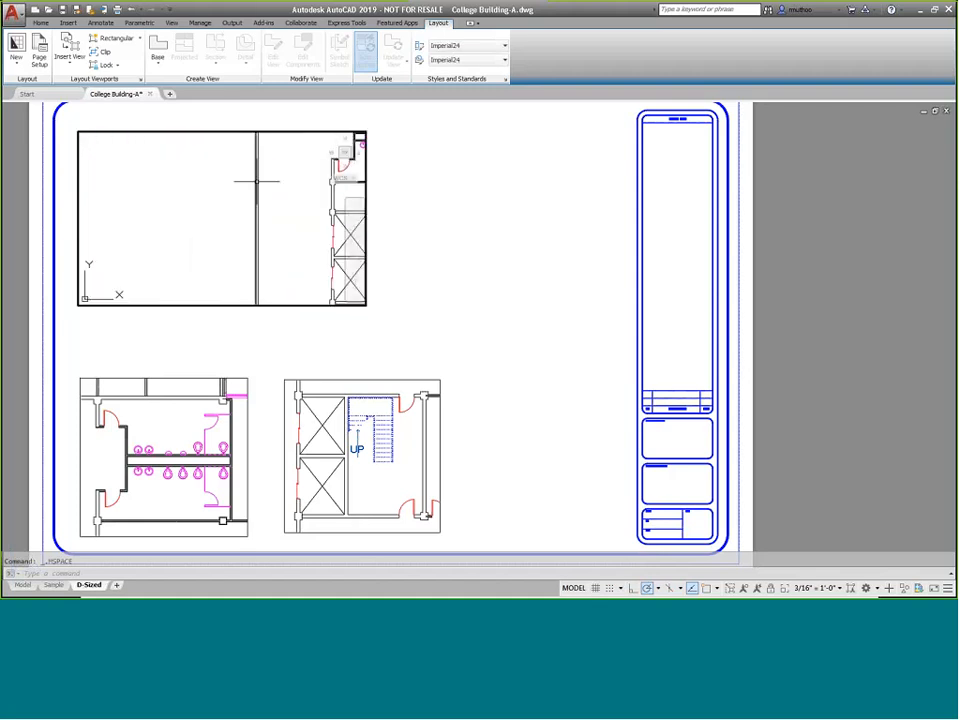
scroll(257, 182, down, 2)
middle_drag(307, 237, 206, 182)
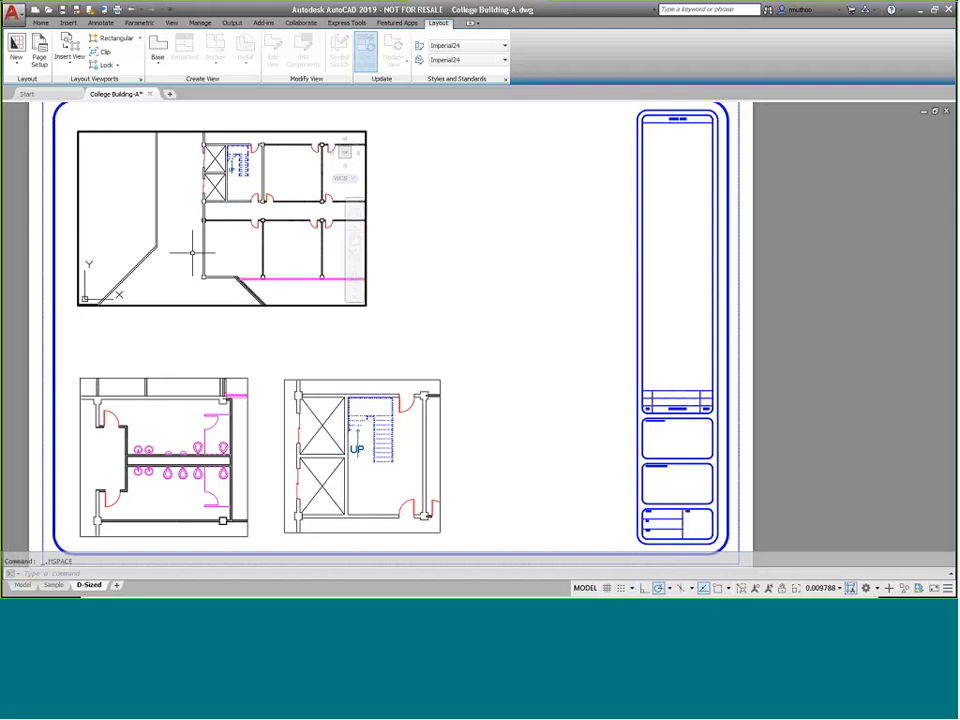
middle_drag(193, 252, 226, 160)
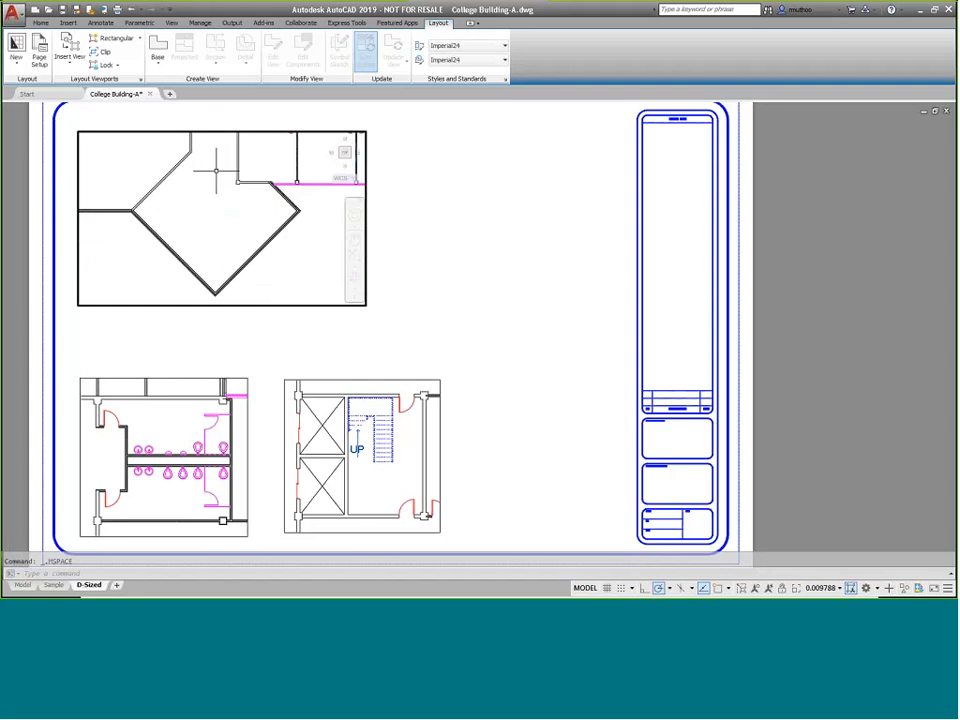
scroll(313, 266, up, 3)
scroll(358, 253, up, 5)
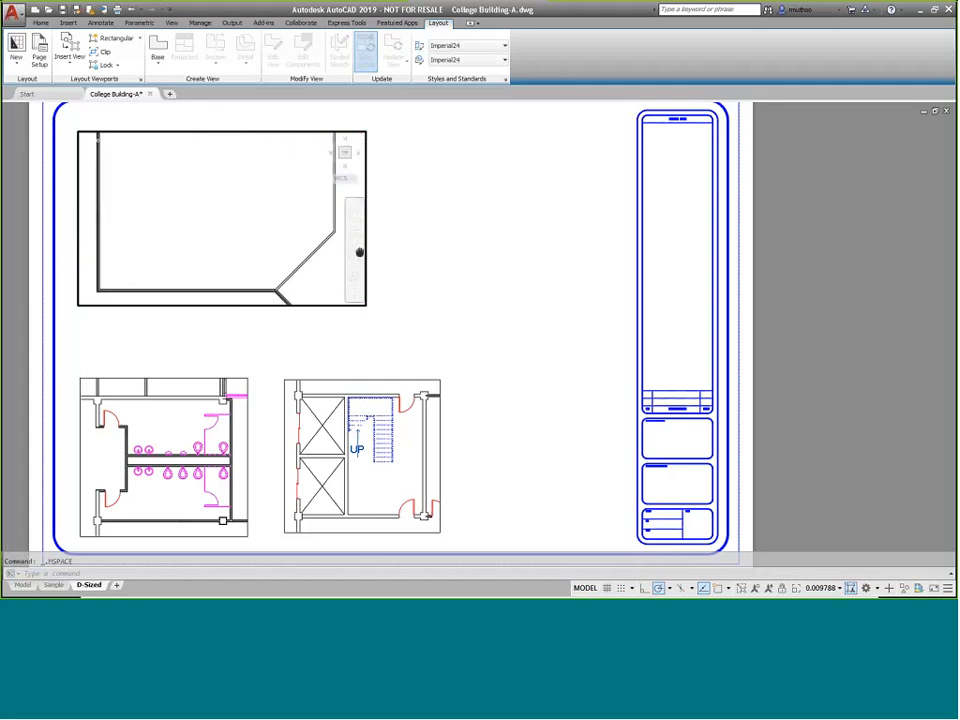
middle_drag(360, 252, 357, 259)
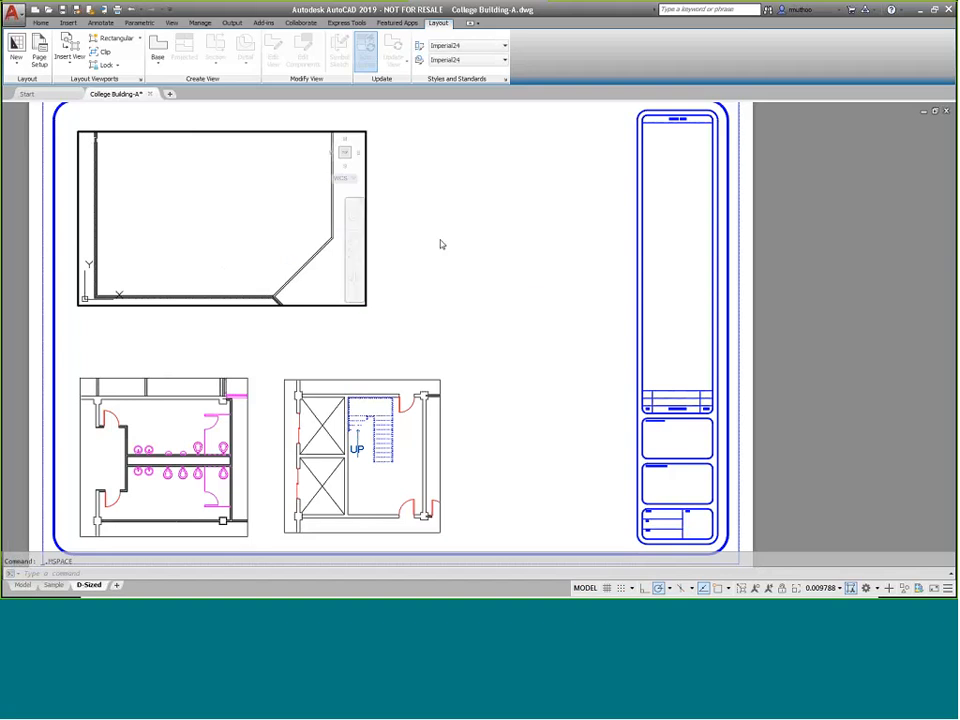
middle_drag(441, 244, 442, 308)
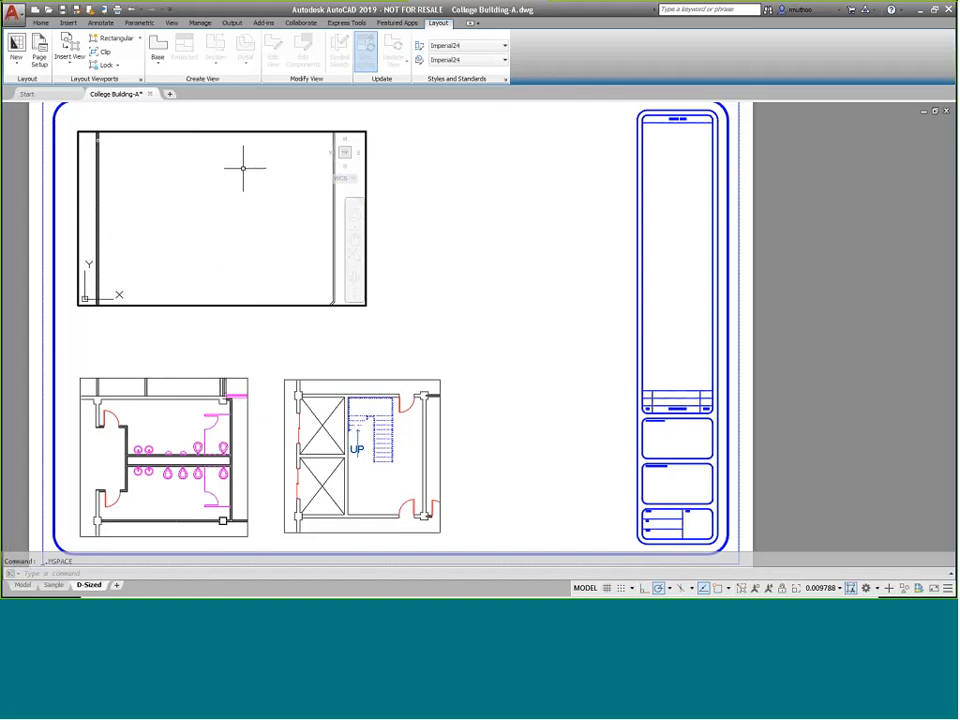
double_click(492, 186)
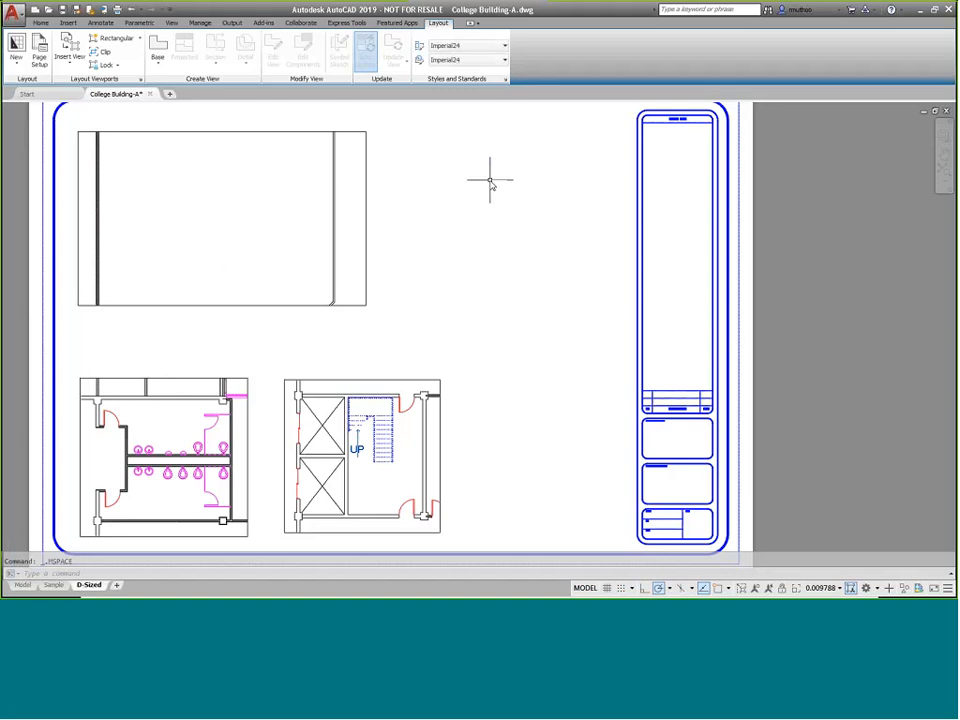
Enlarge the upper classroom viewport by stretching its top-right corner upward and its bottom-right corner downward
click(287, 131)
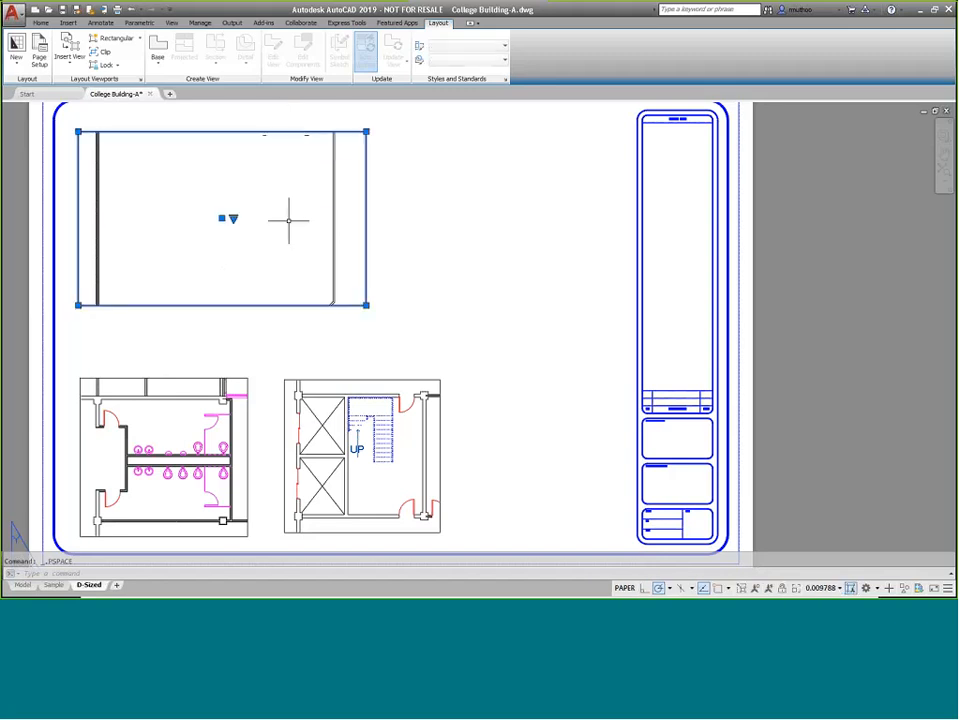
click(366, 131)
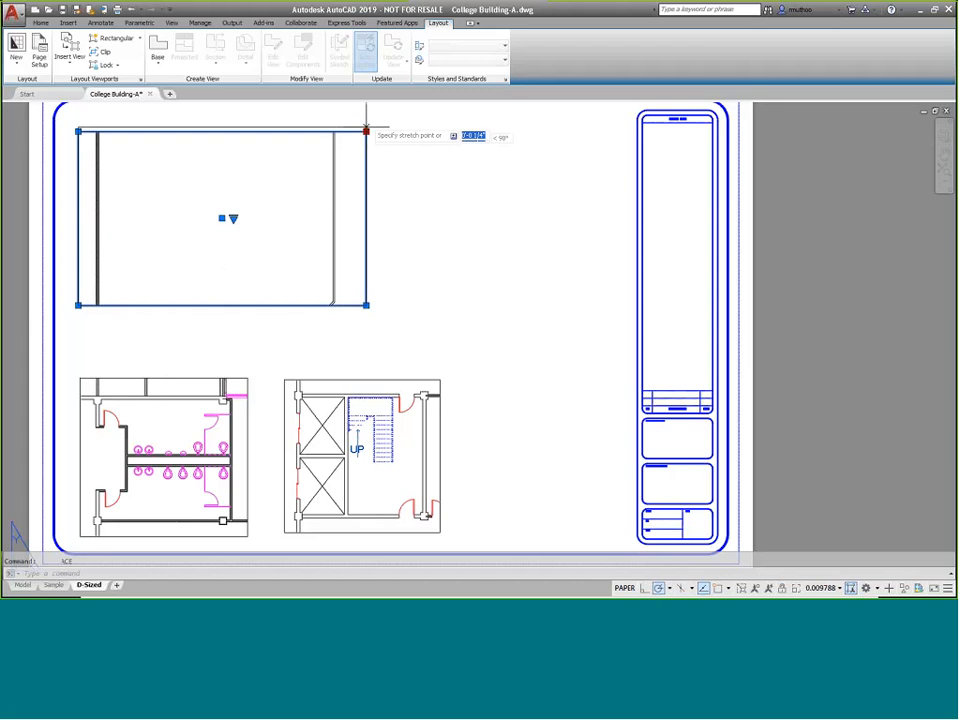
click(366, 104)
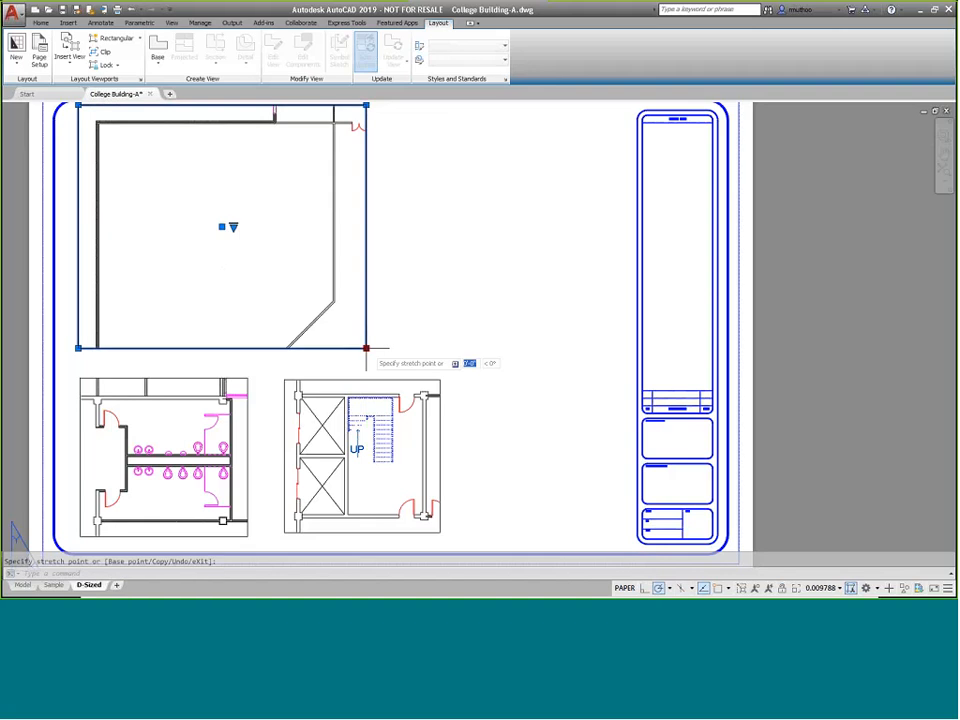
click(368, 362)
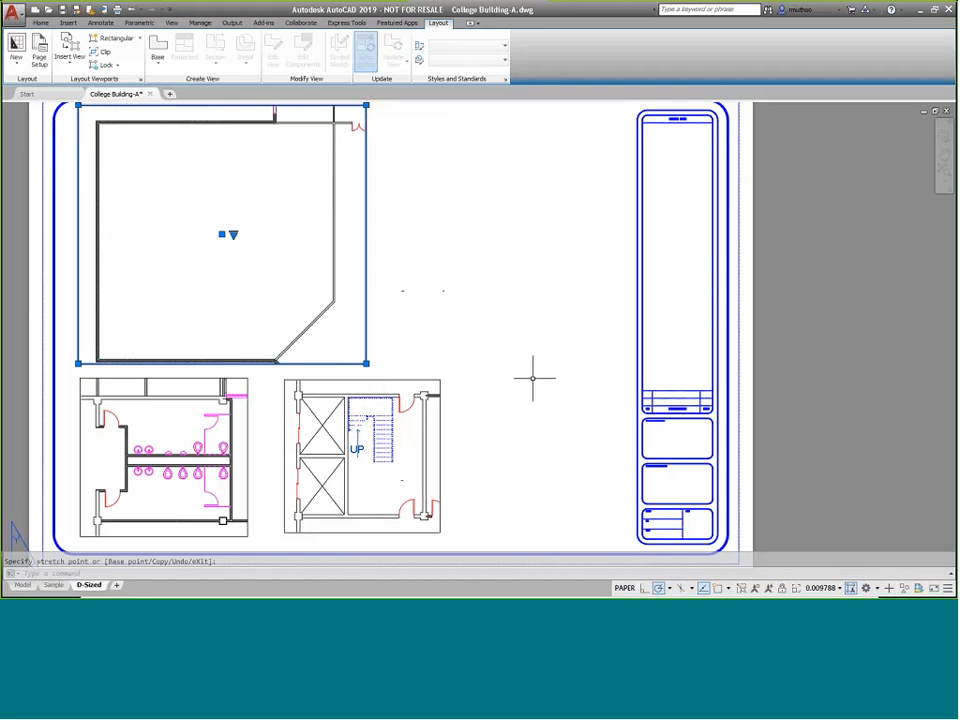
click(430, 280)
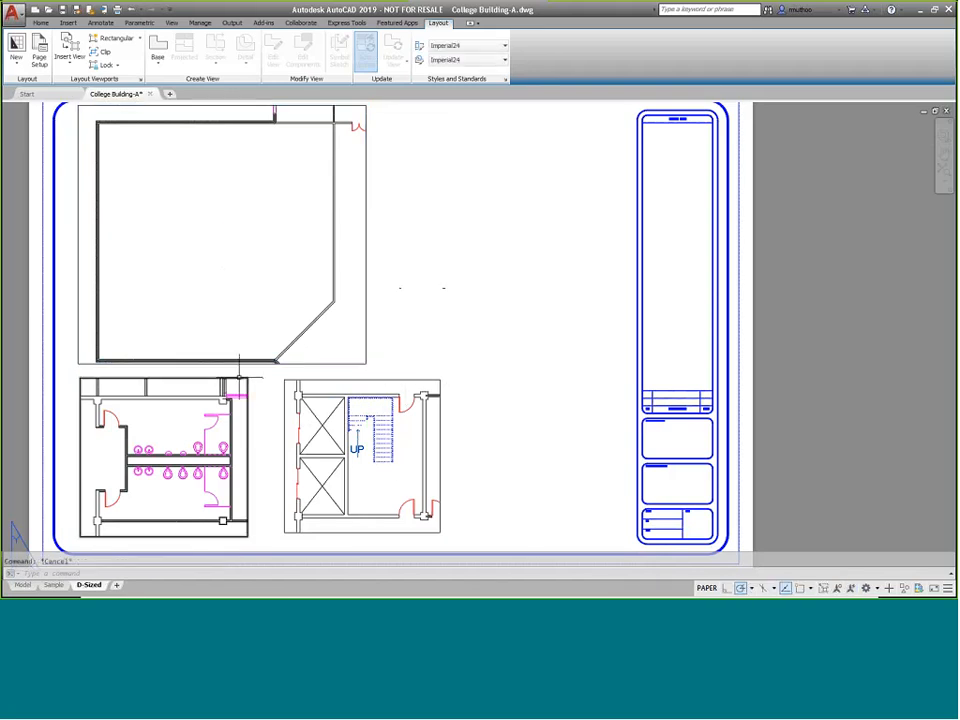
Move the Toilets viewport to the upper right of the layout, beside the classroom viewport
click(243, 379)
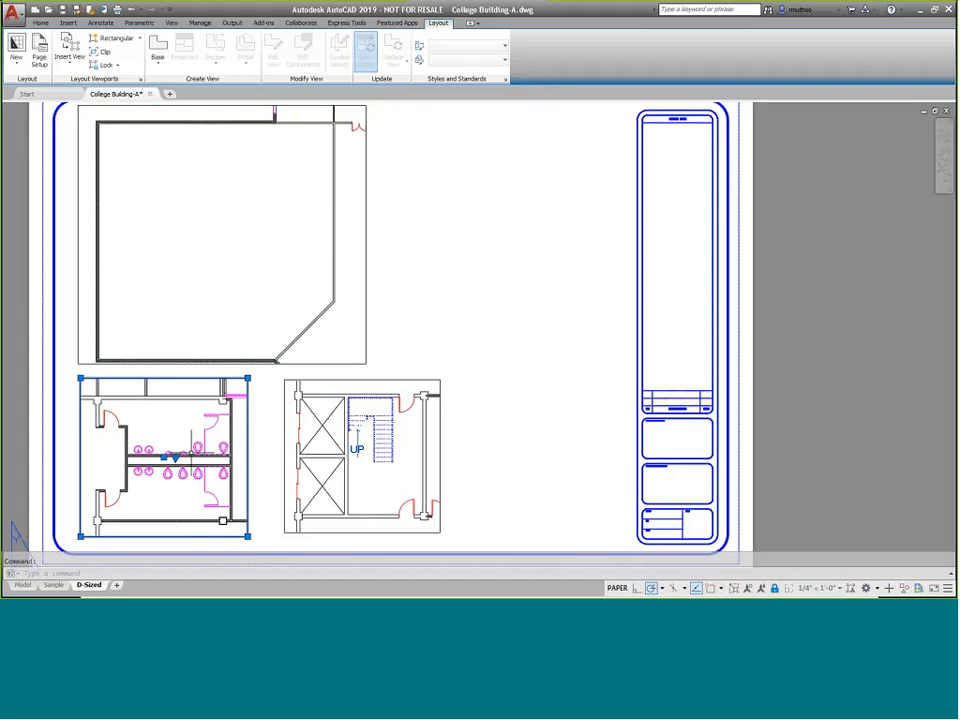
click(164, 457)
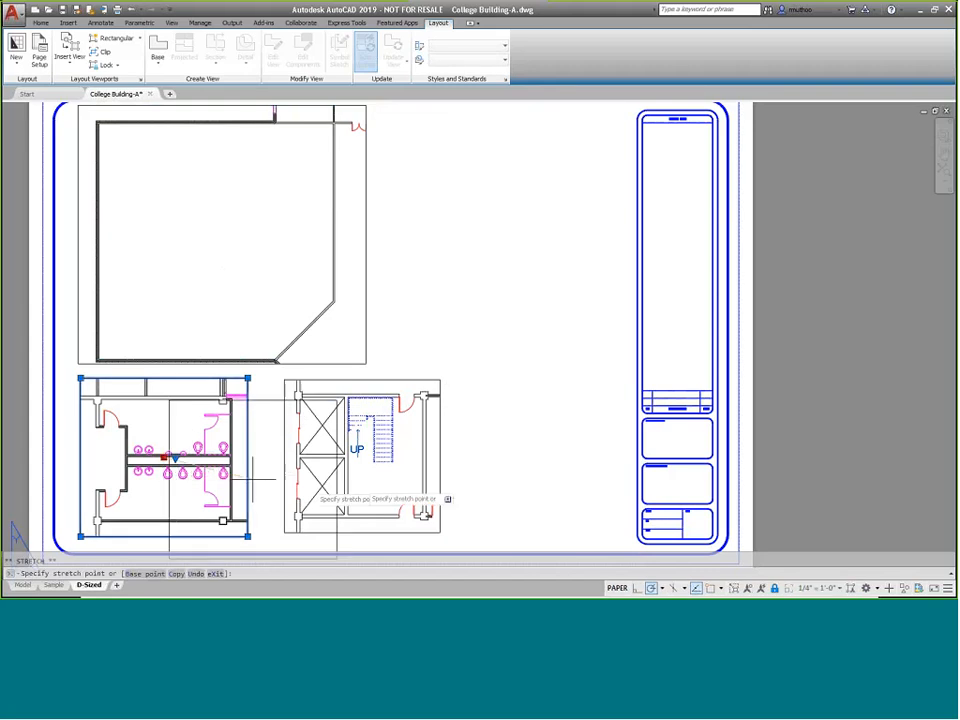
click(518, 193)
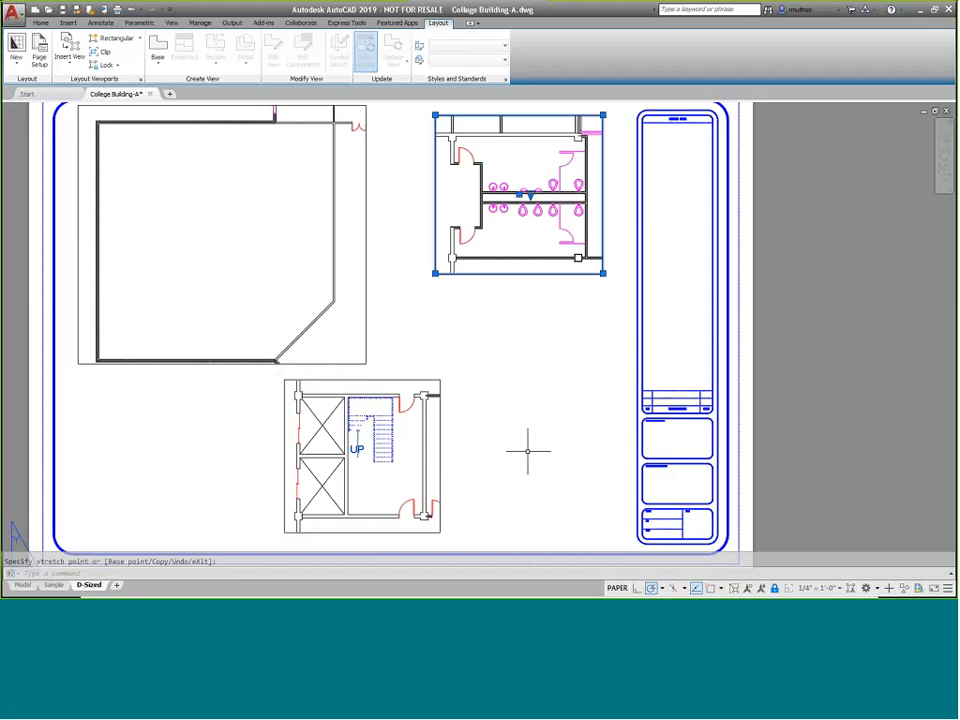
Move the Stairs viewport to the right, below the Toilets viewport
click(441, 487)
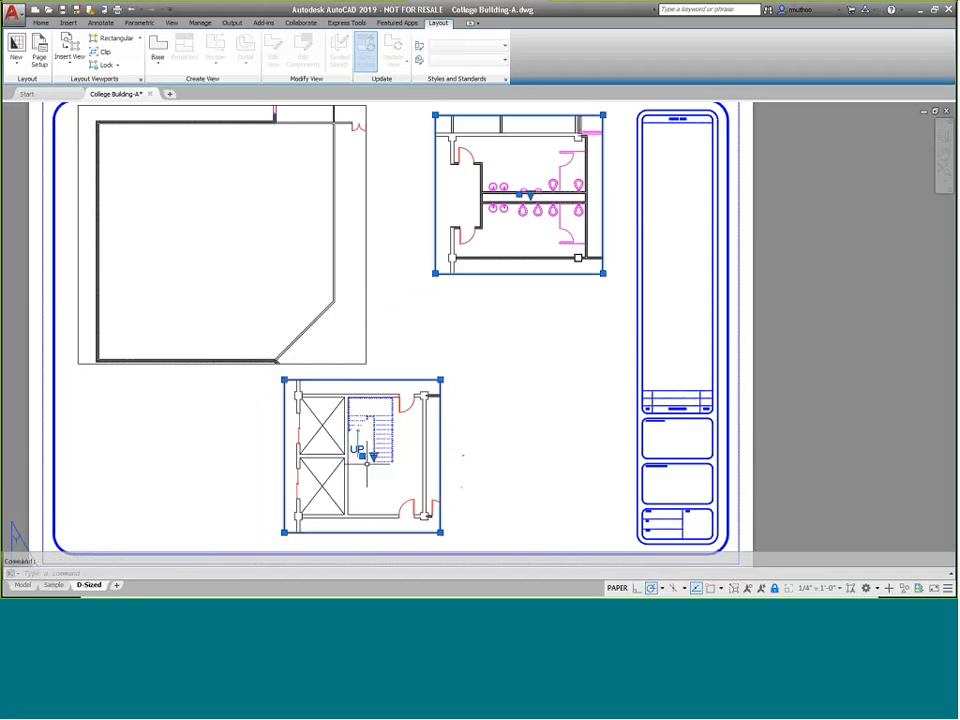
click(362, 455)
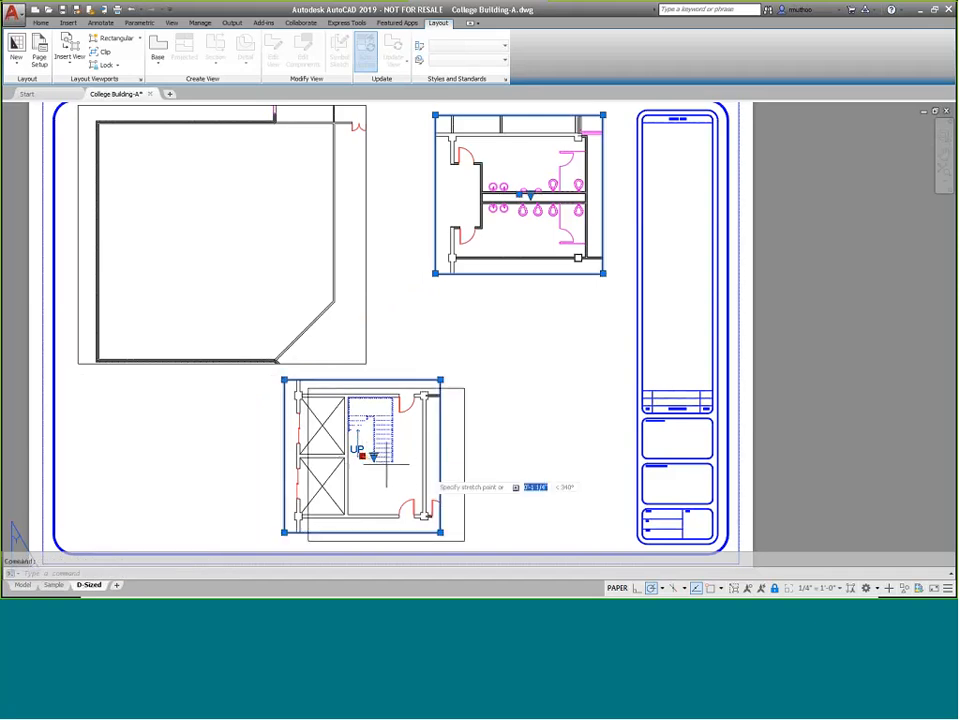
click(531, 424)
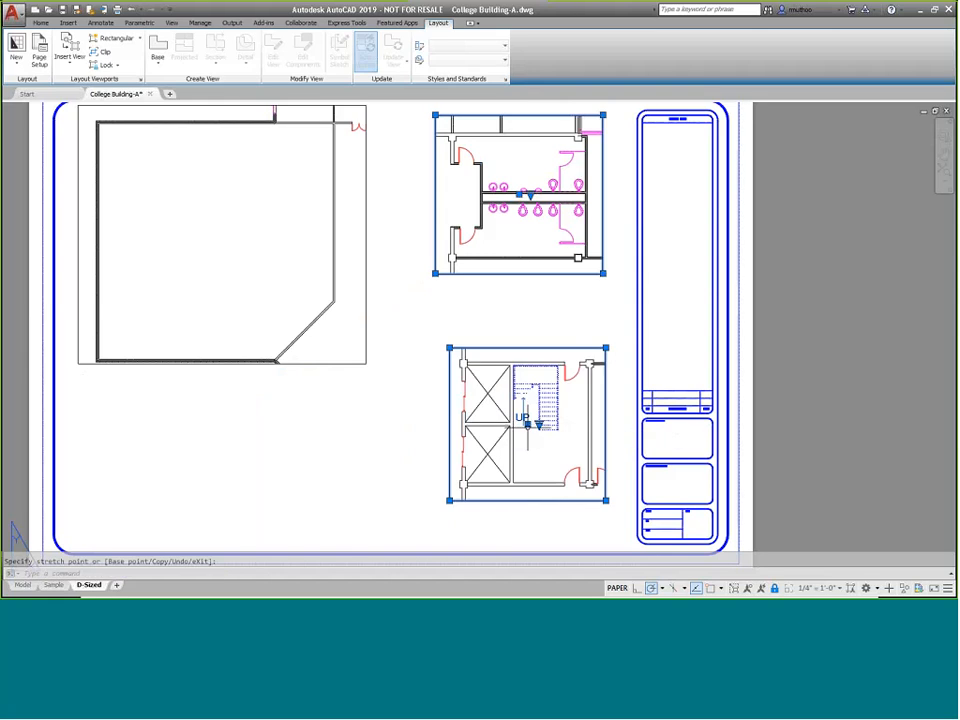
Set the upper classroom viewport's scale to 1/8" = 1'-0"
click(367, 214)
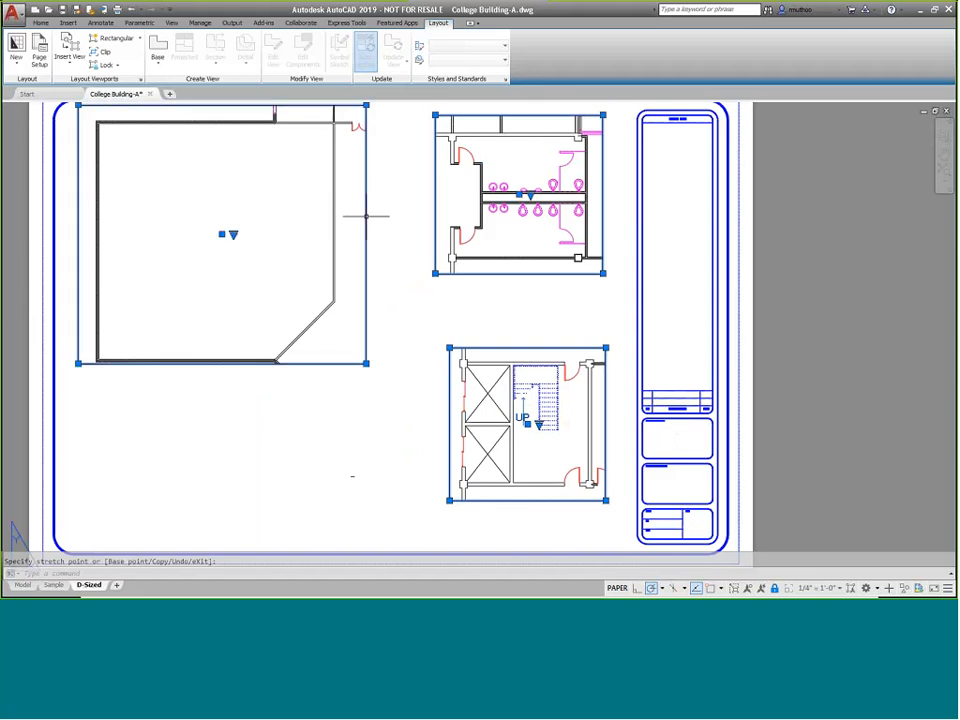
click(233, 236)
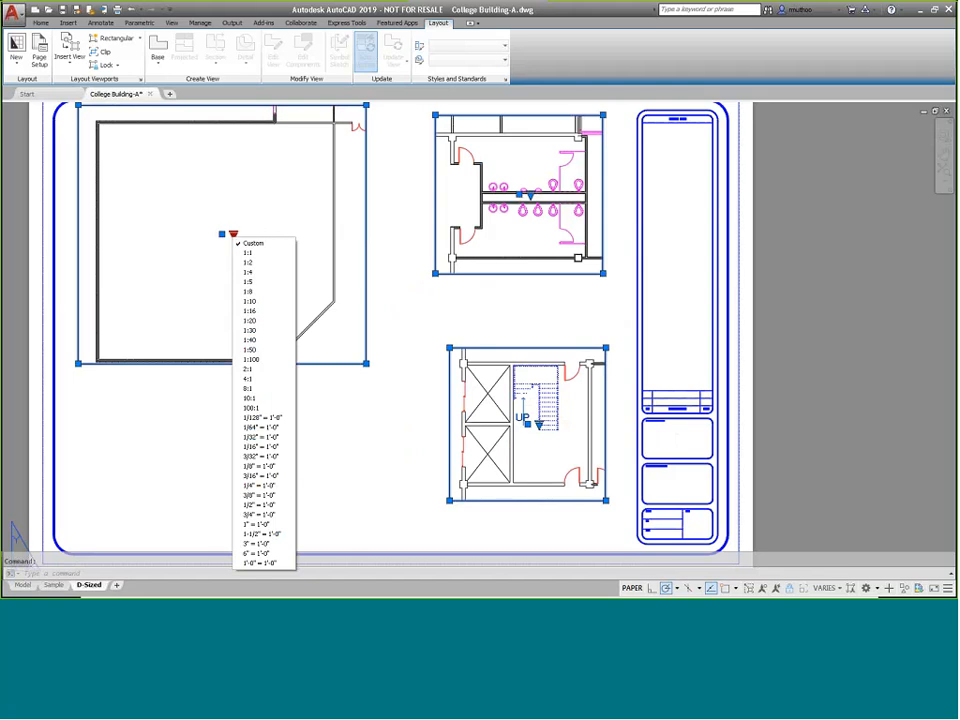
click(272, 487)
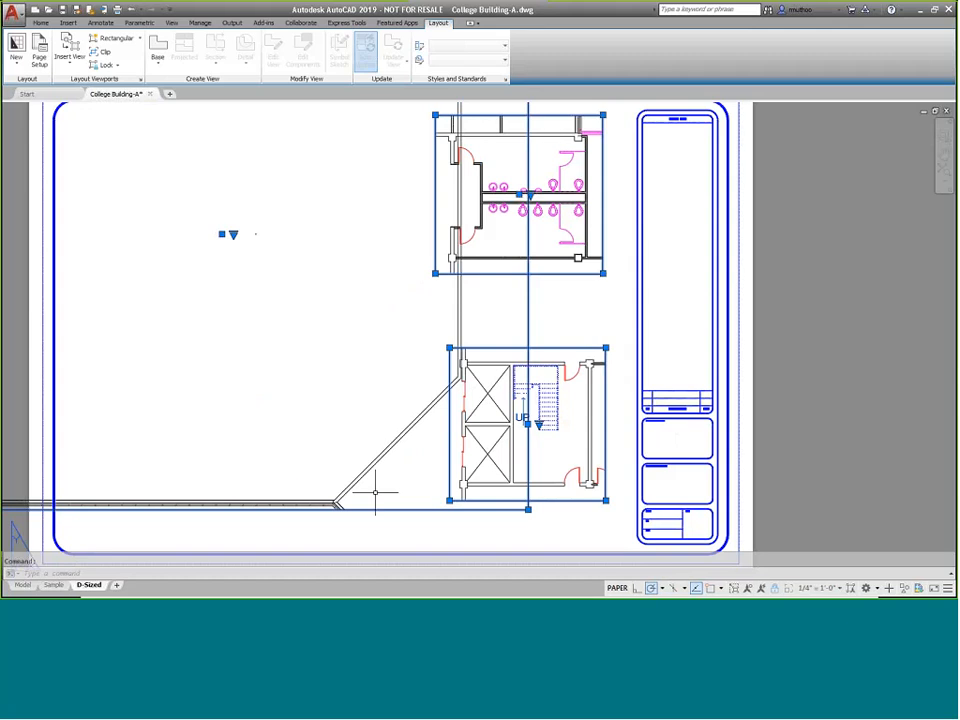
click(233, 236)
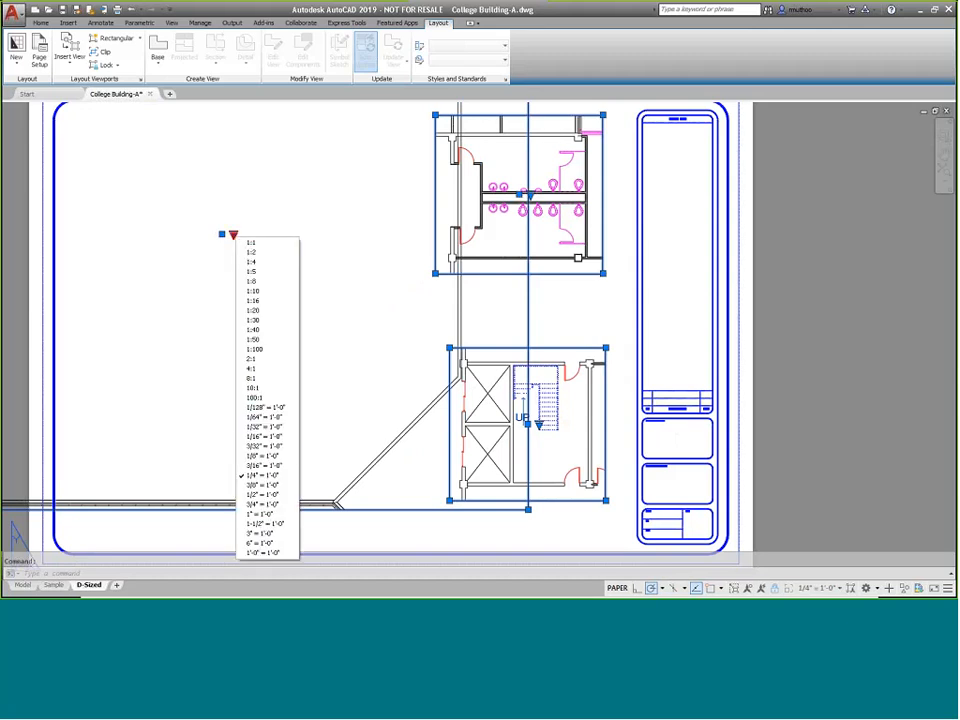
click(264, 446)
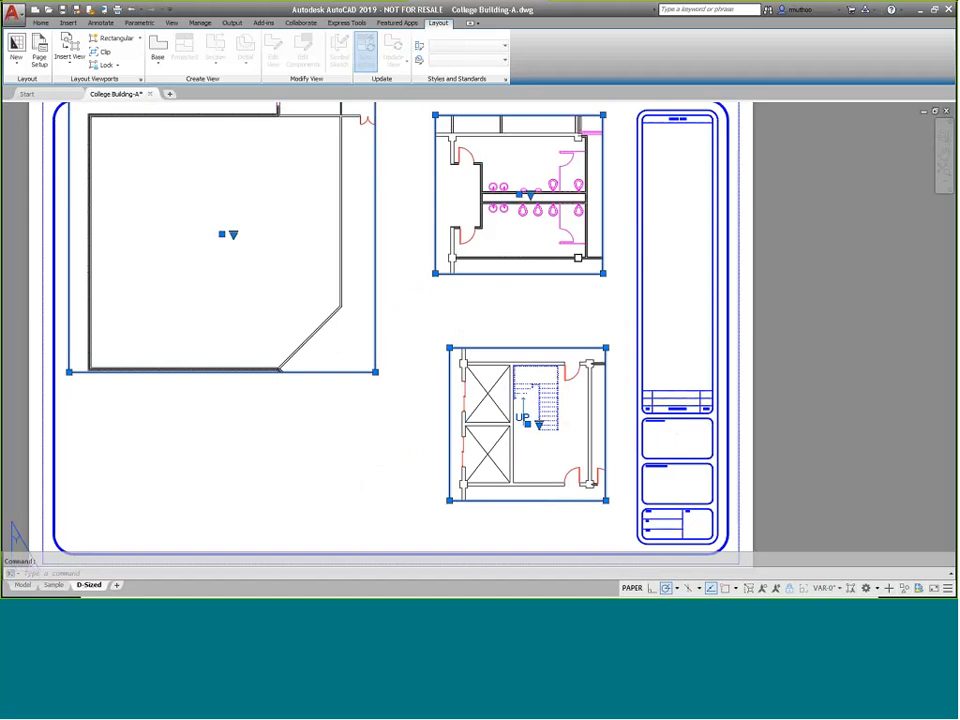
Move the classroom viewport slightly down and to the right, then deselect it
click(222, 233)
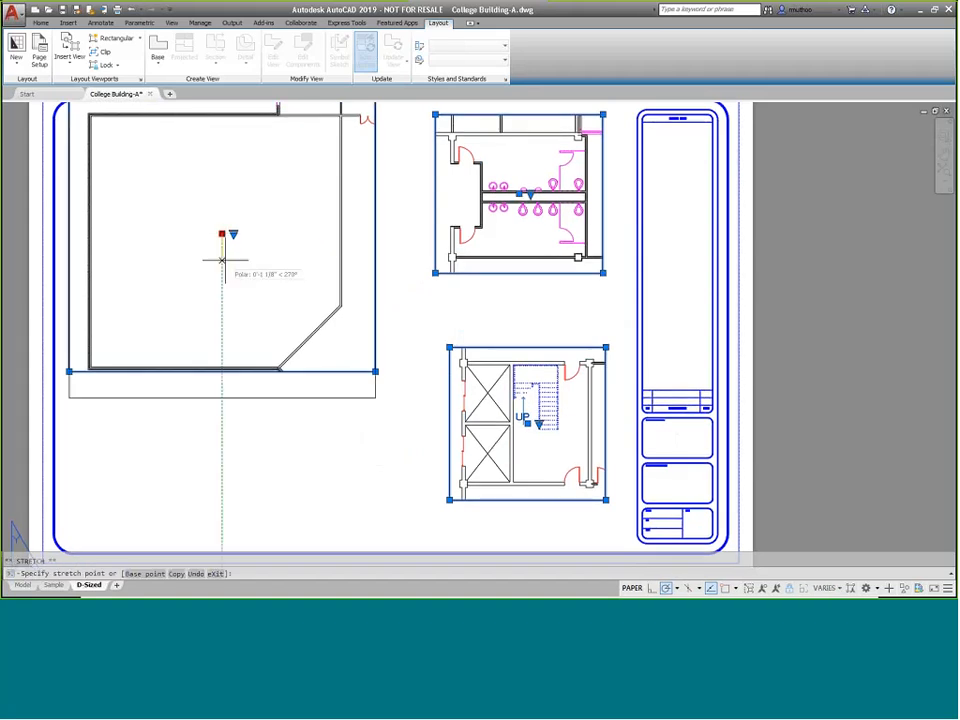
click(241, 282)
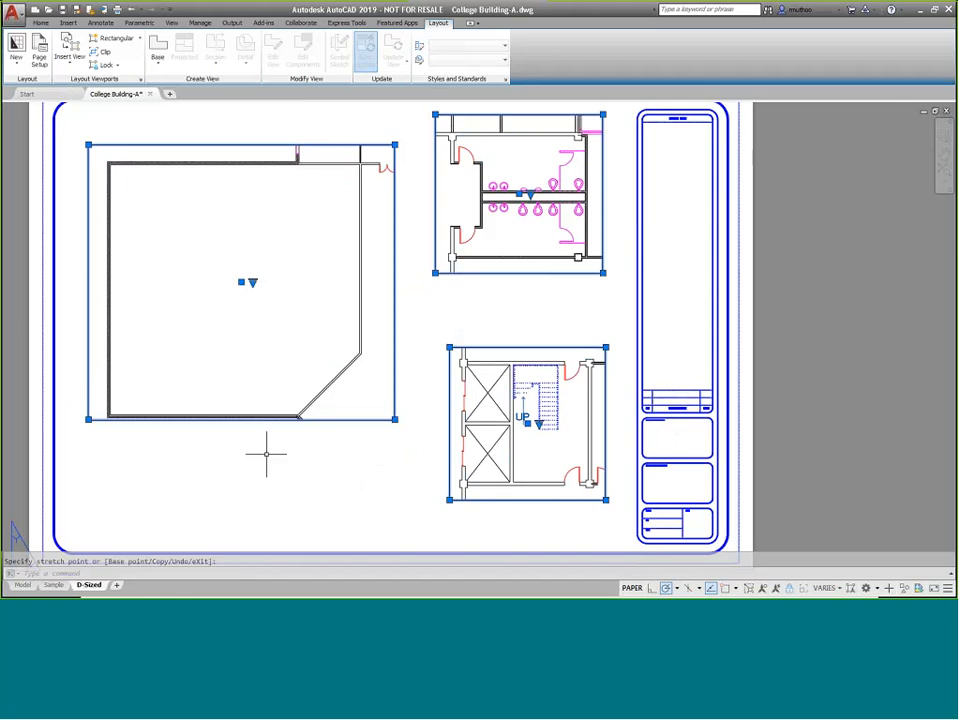
key(Escape)
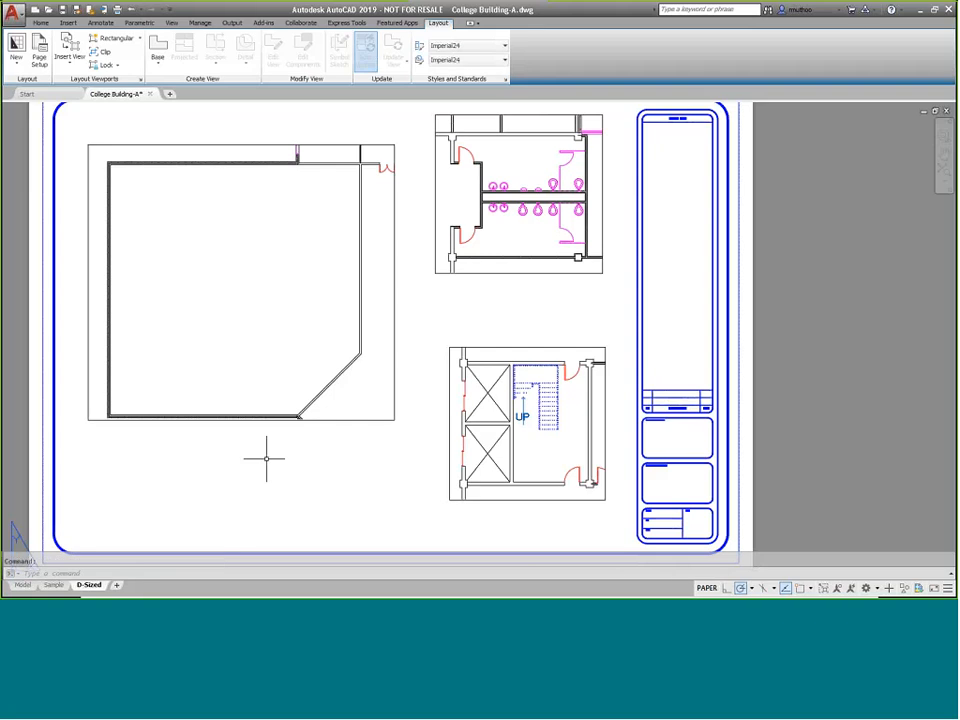
key(alt)
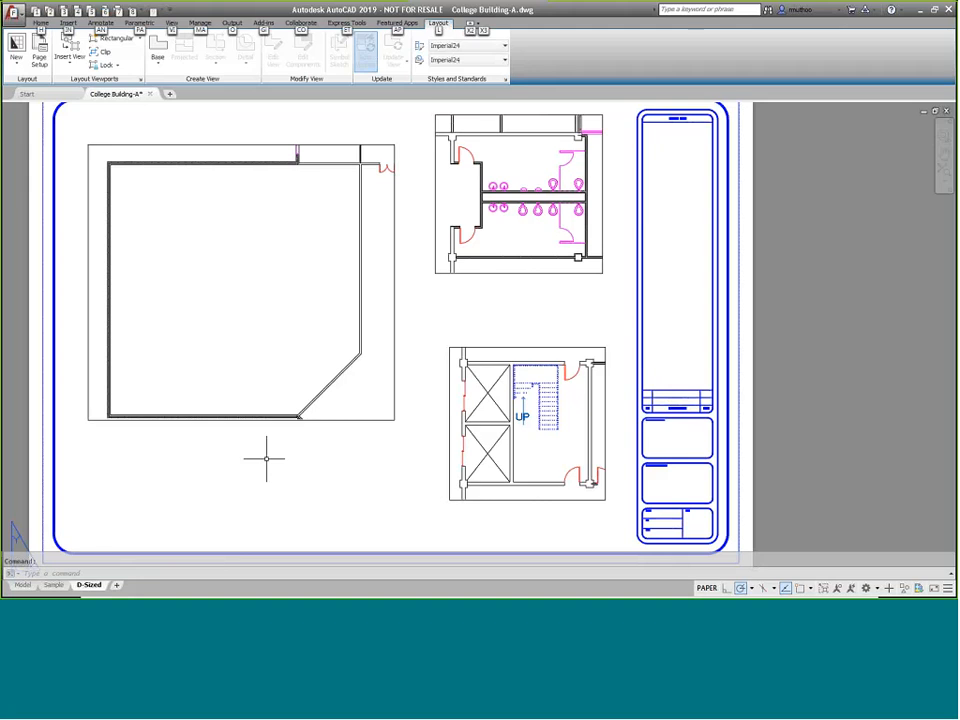